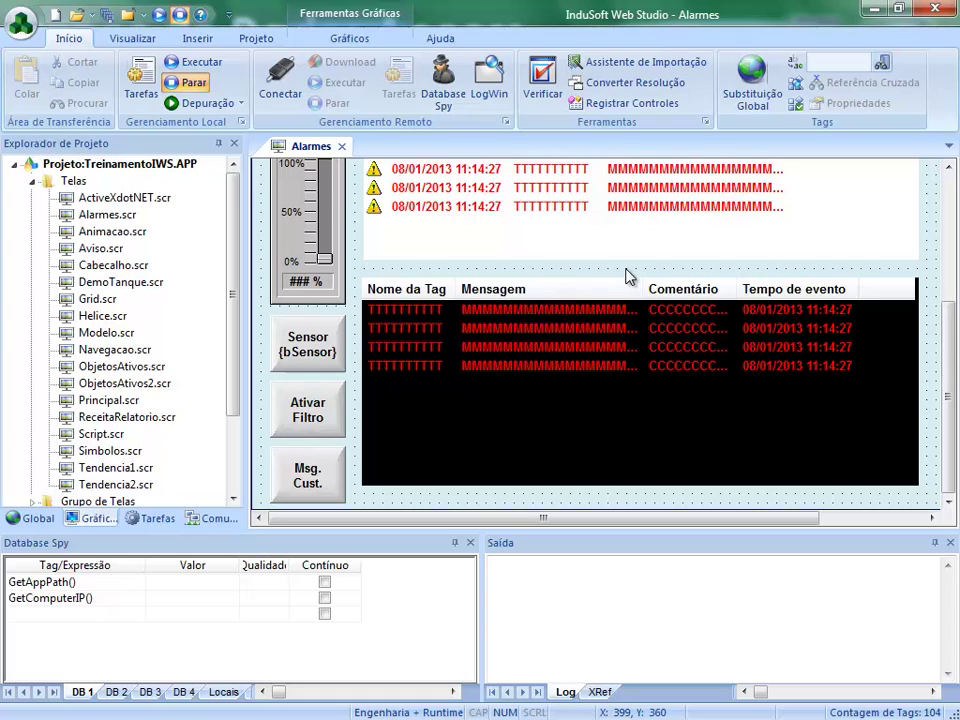
# - Close the Alarmes screen and save its changes
pyautogui.click(341, 146)
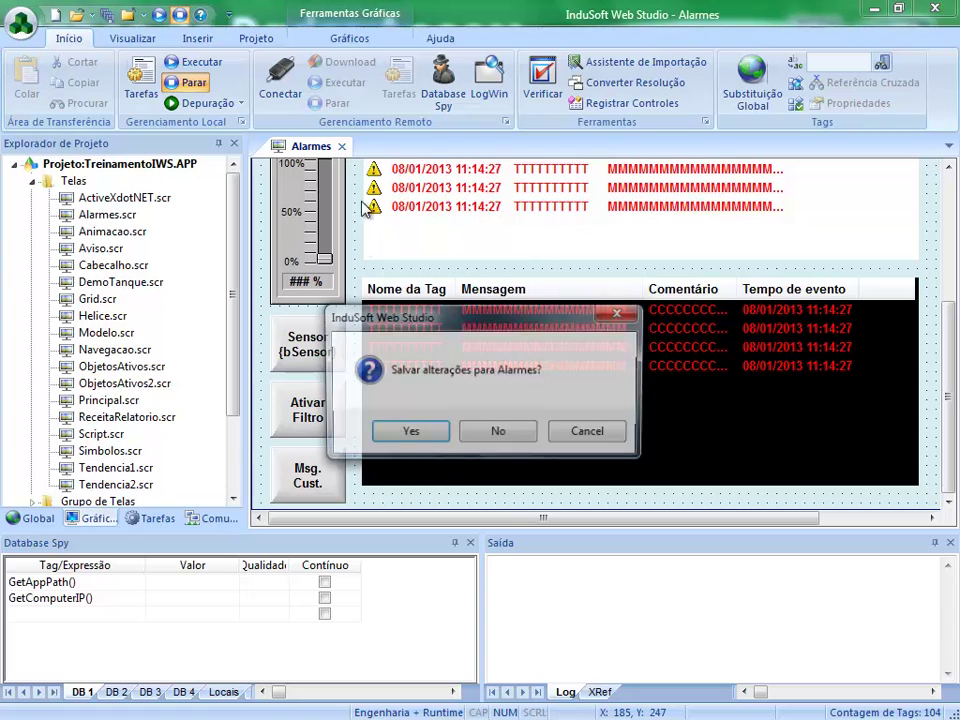
pyautogui.click(403, 440)
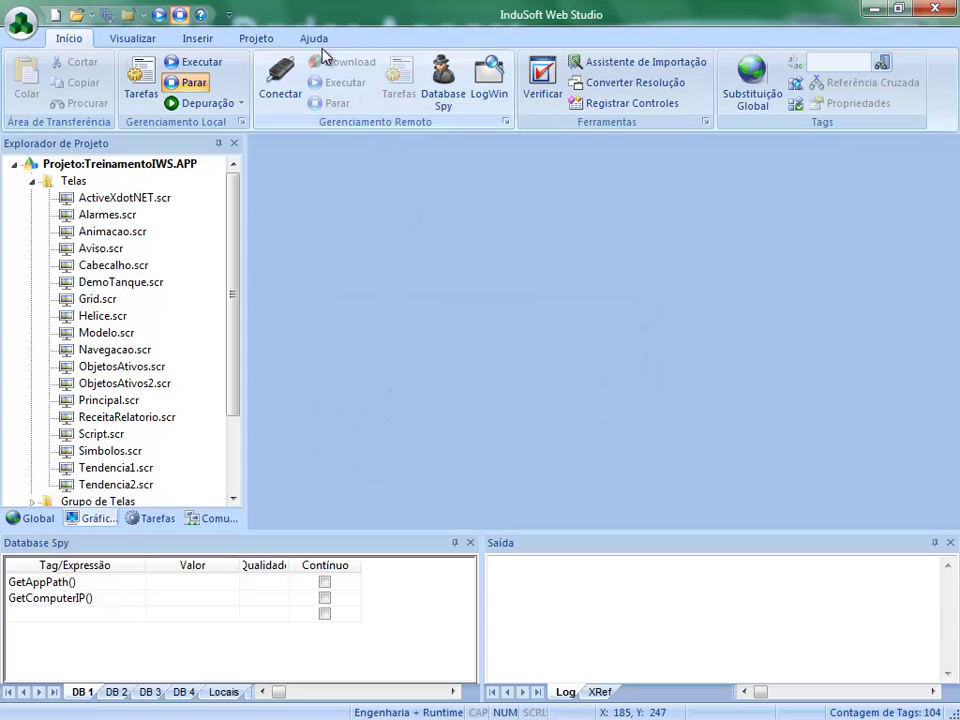
# - Consult the Database Interface topic in the Technical Reference help, reading the supported tasks and the database conformance table
pyautogui.click(316, 42)
pyautogui.click(87, 84)
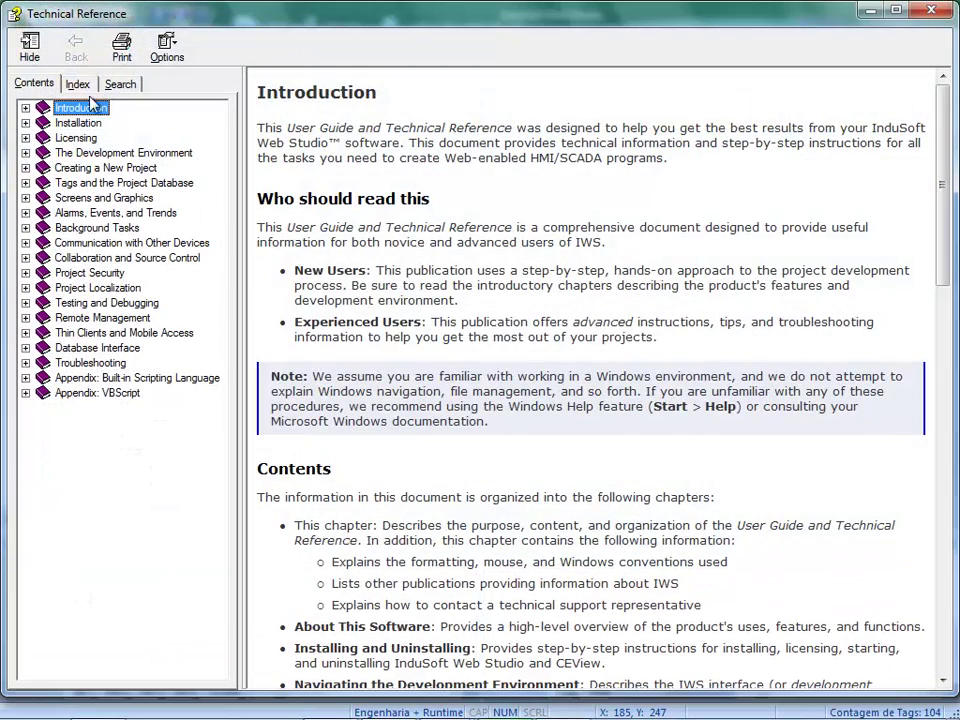
pyautogui.click(70, 349)
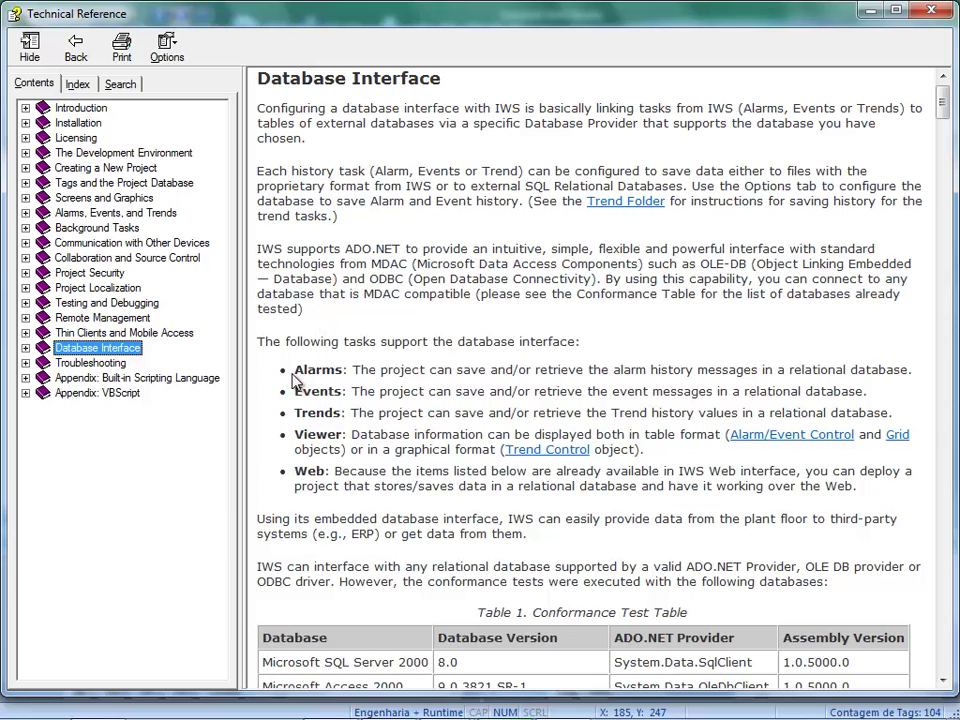
pyautogui.moveTo(296, 373); pyautogui.dragTo(337, 478)
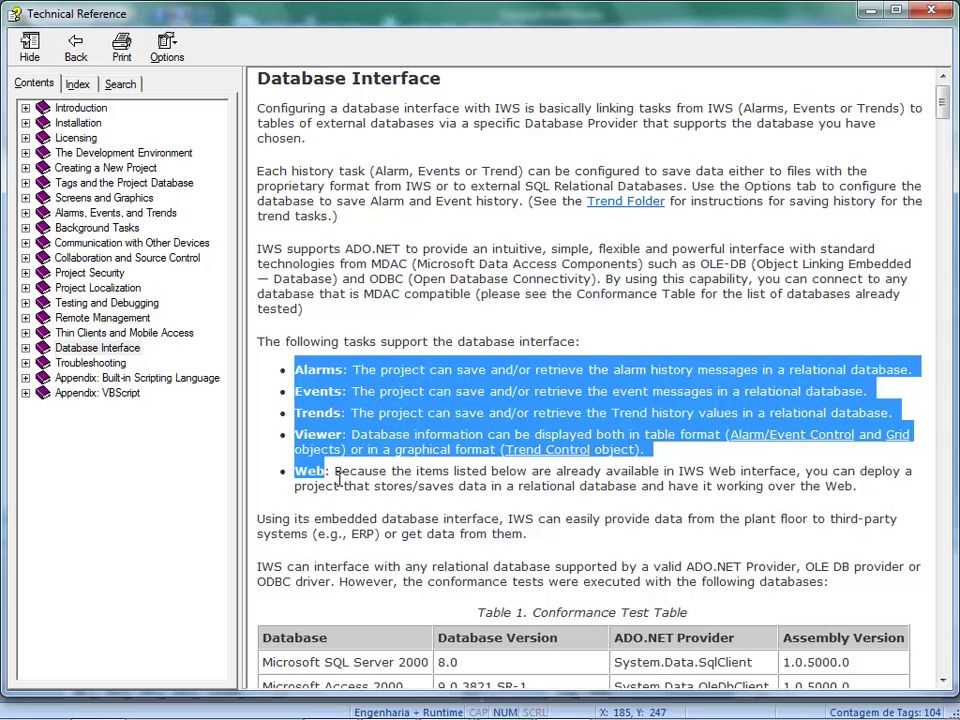
pyautogui.click(337, 478)
pyautogui.scroll(-10, 443, 561)
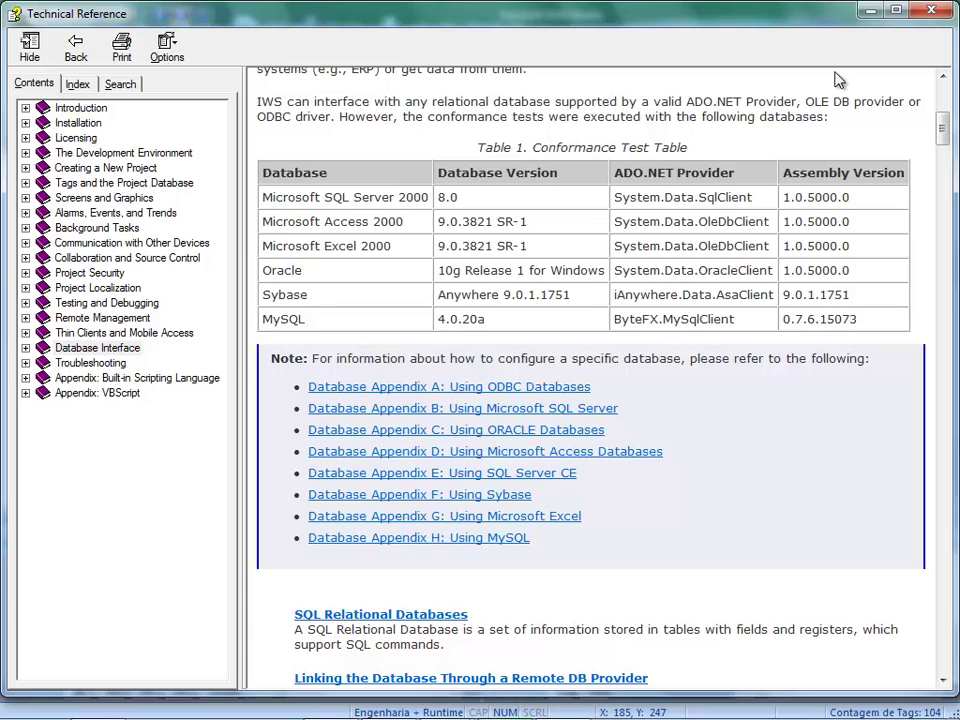
pyautogui.click(866, 15)
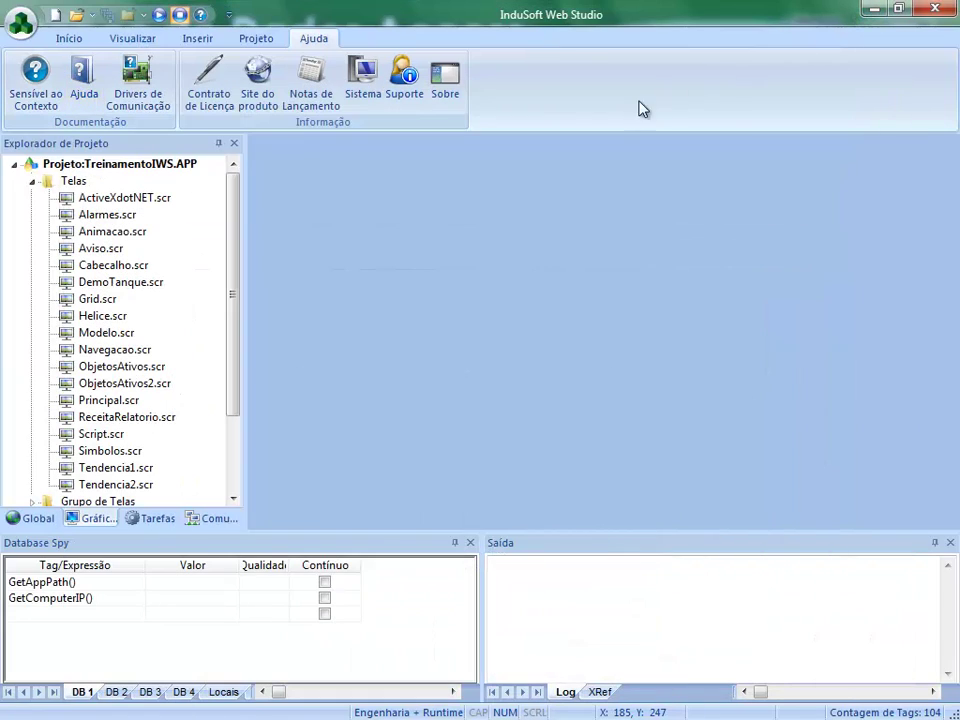
# - Open the project's default database configuration and start building the connection string for the primary database
pyautogui.click(258, 40)
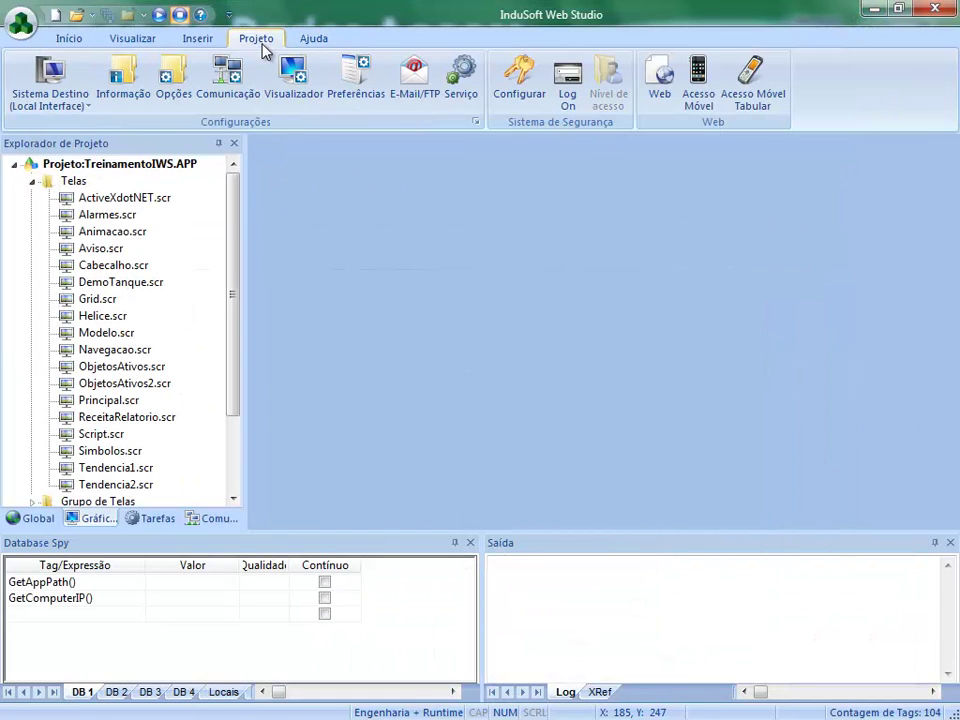
pyautogui.click(170, 86)
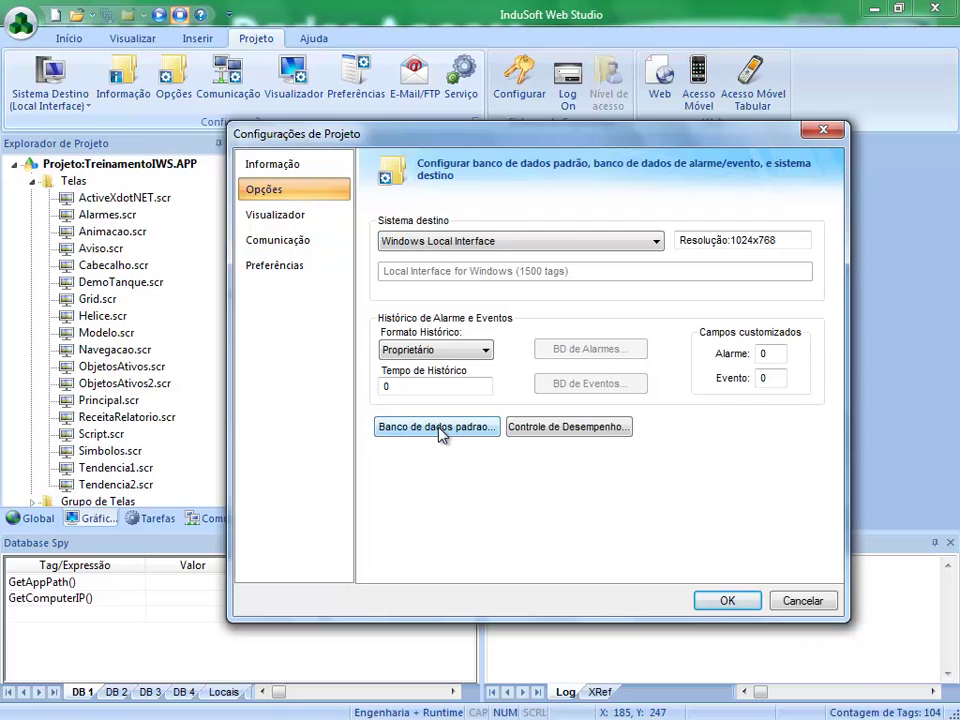
pyautogui.click(441, 430)
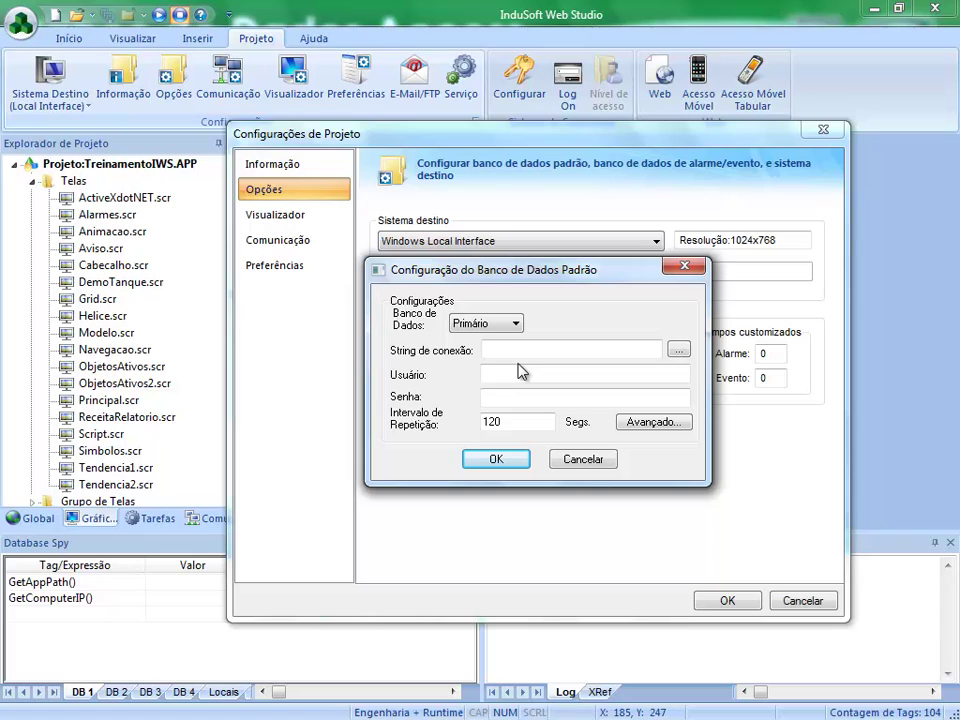
pyautogui.click(497, 349)
pyautogui.click(680, 350)
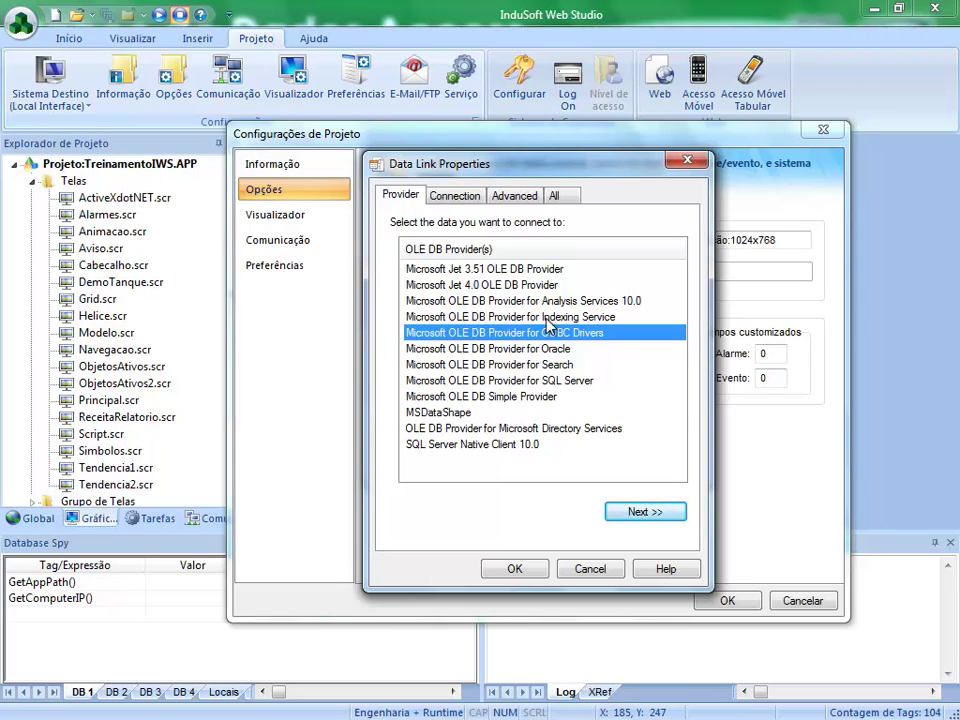
# - Choose Microsoft Jet 4.0 OLE DB Provider as the data provider and proceed to its connection settings
pyautogui.click(547, 384)
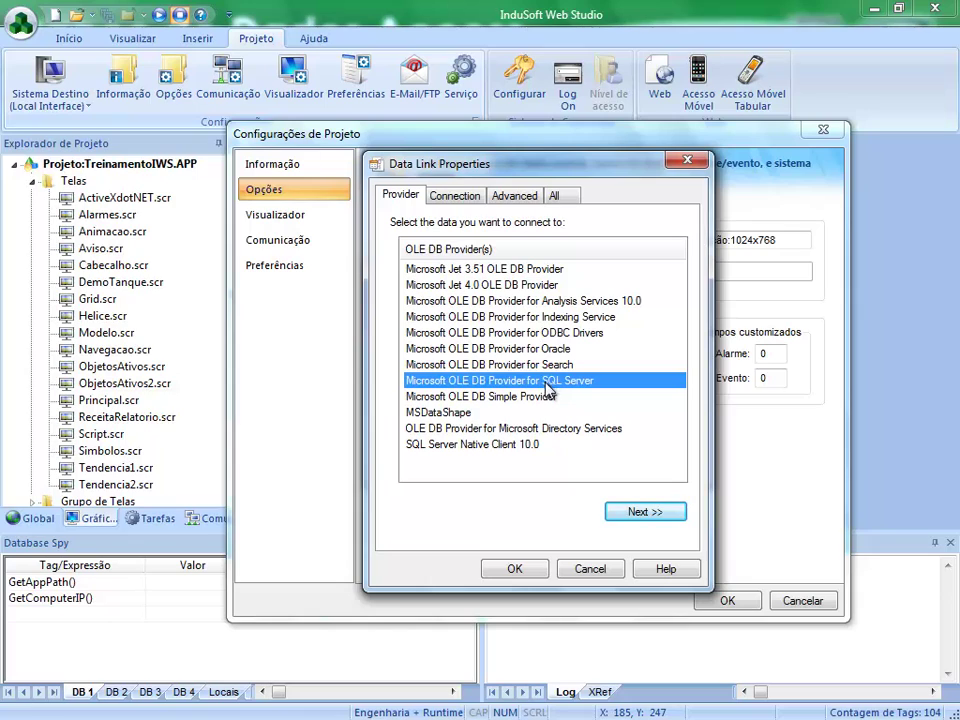
pyautogui.click(567, 349)
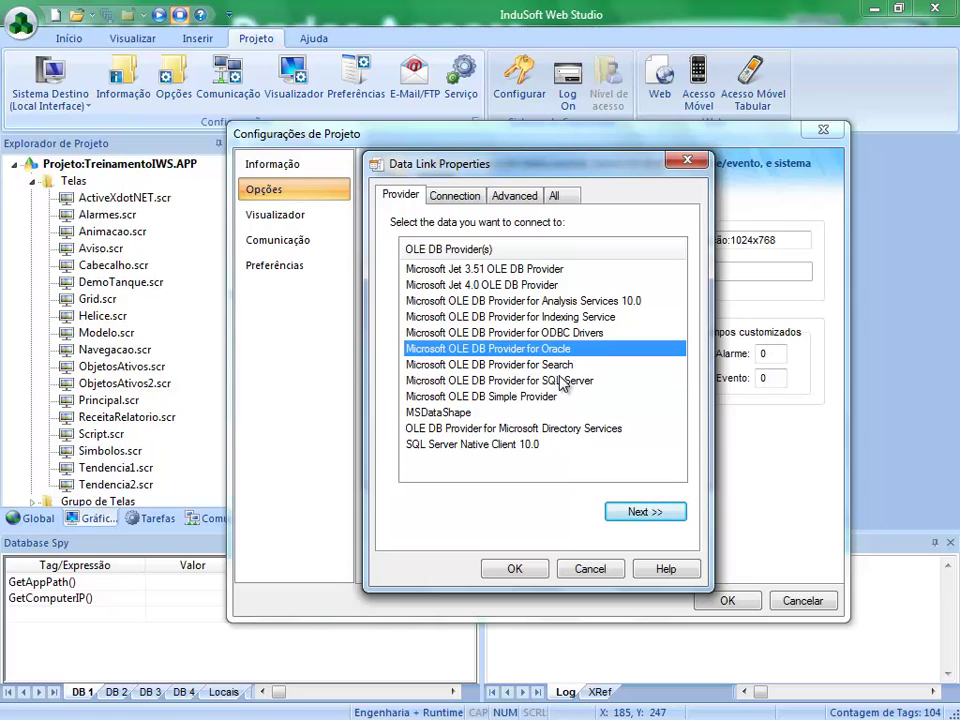
pyautogui.click(538, 287)
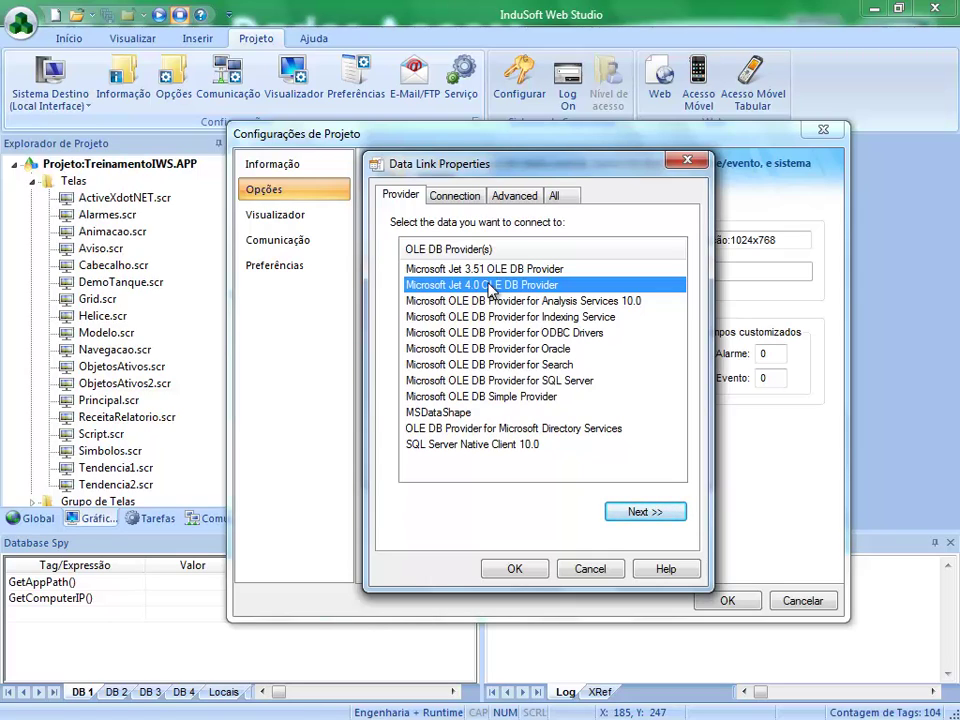
pyautogui.press('Return')
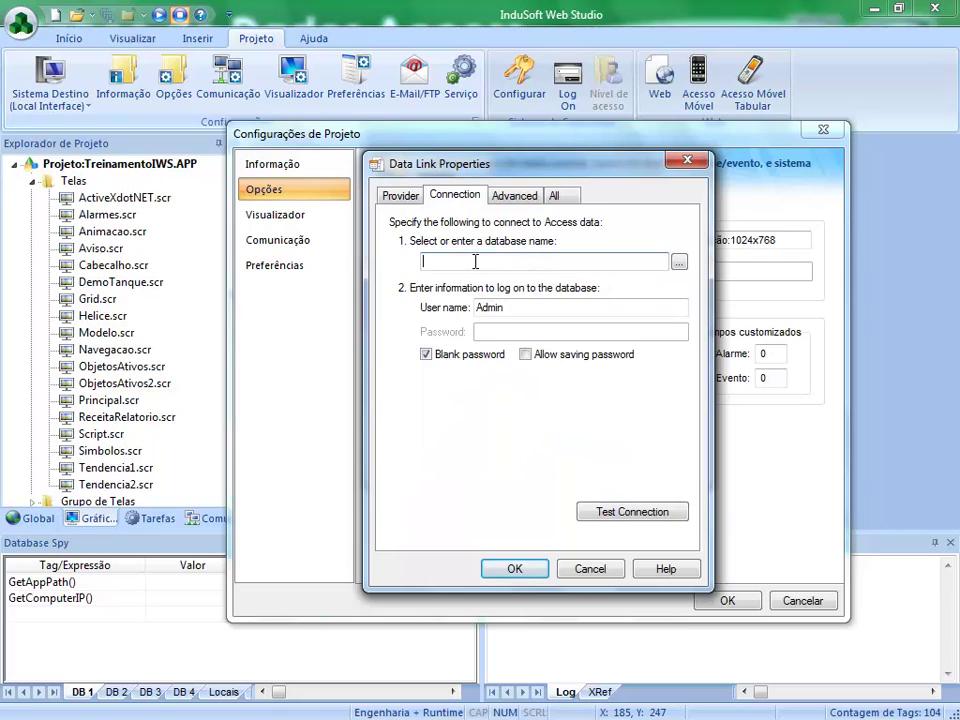
# - Switch to Microsoft Access 2010 by searching the installed programs for "access"
pyautogui.click(490, 267)
pyautogui.press('super')
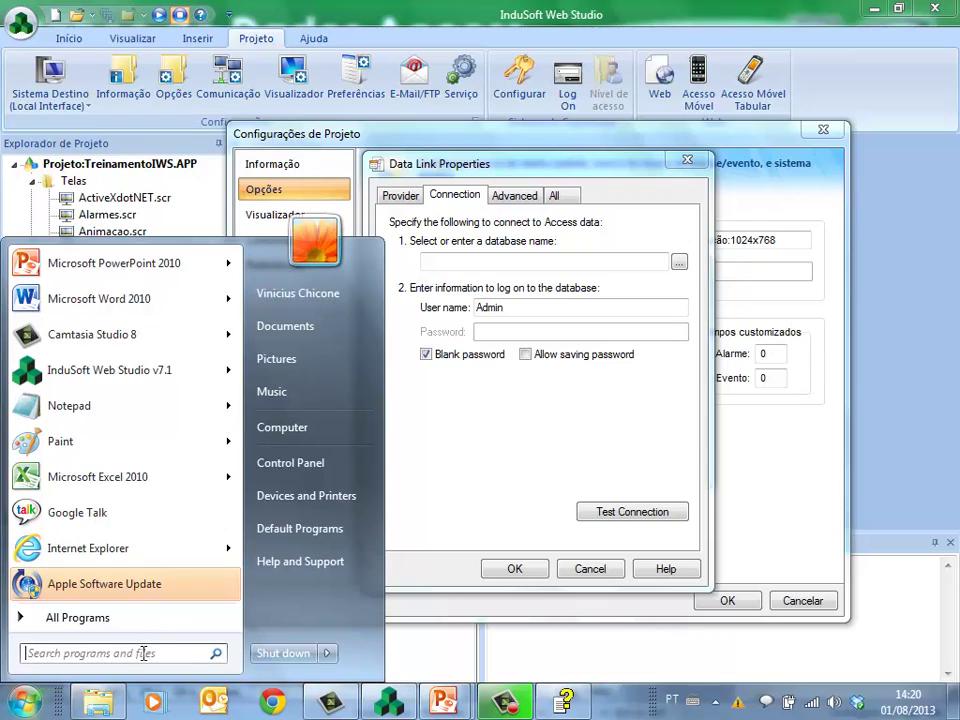
pyautogui.write('acc')
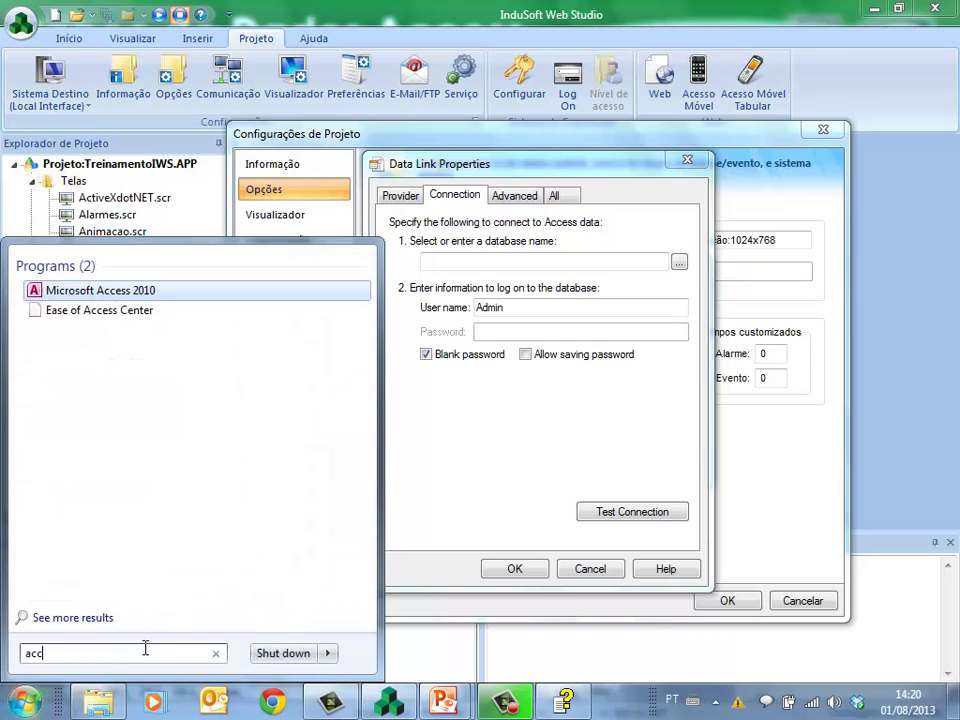
pyautogui.write('ess')
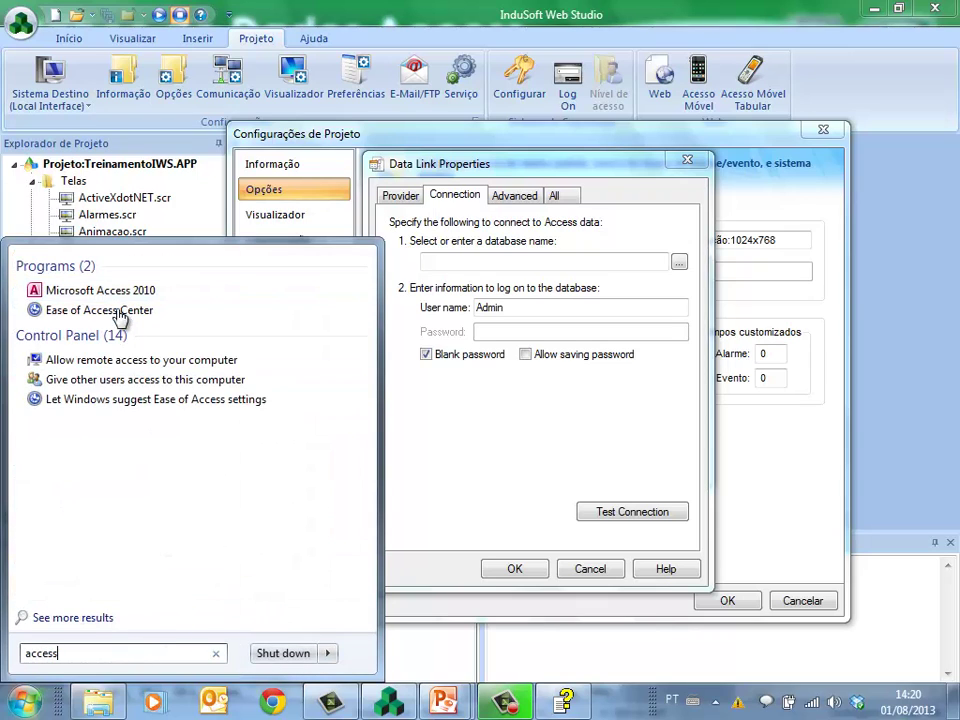
pyautogui.click(118, 290)
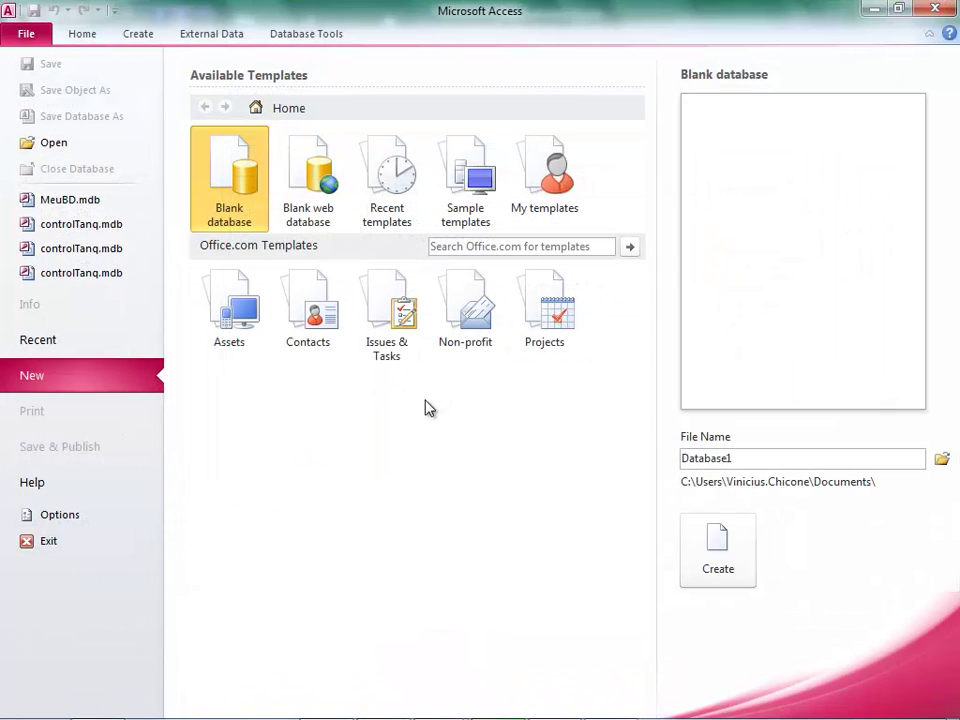
# - Set the new blank database's location to the TreinamentoIWS folder inside InduSoft Web Studio v7.1 Projects
pyautogui.click(941, 460)
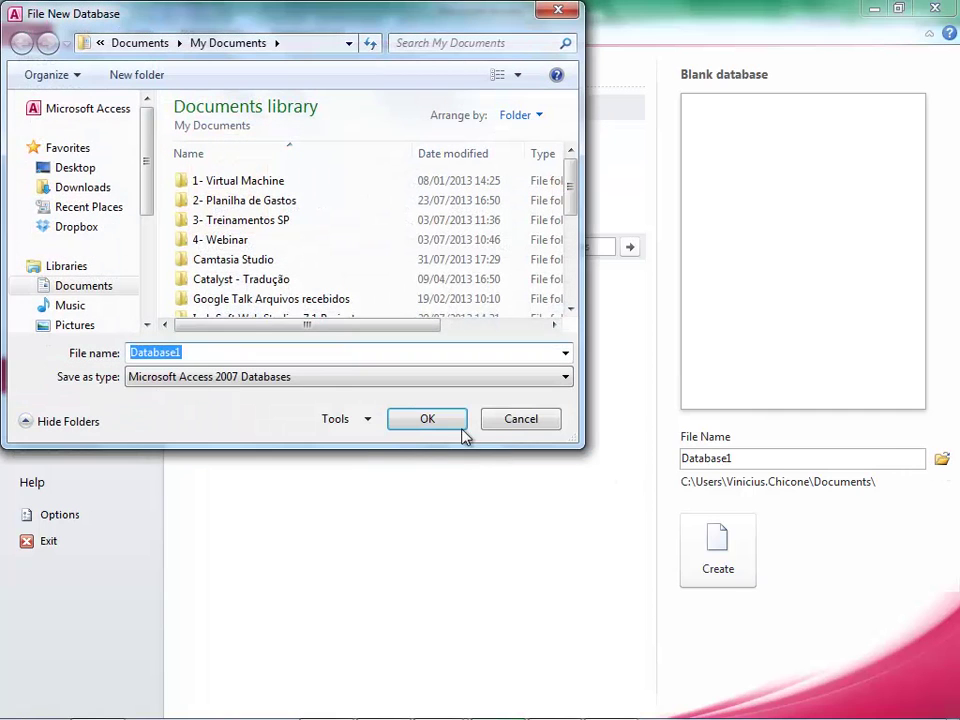
pyautogui.click(108, 292)
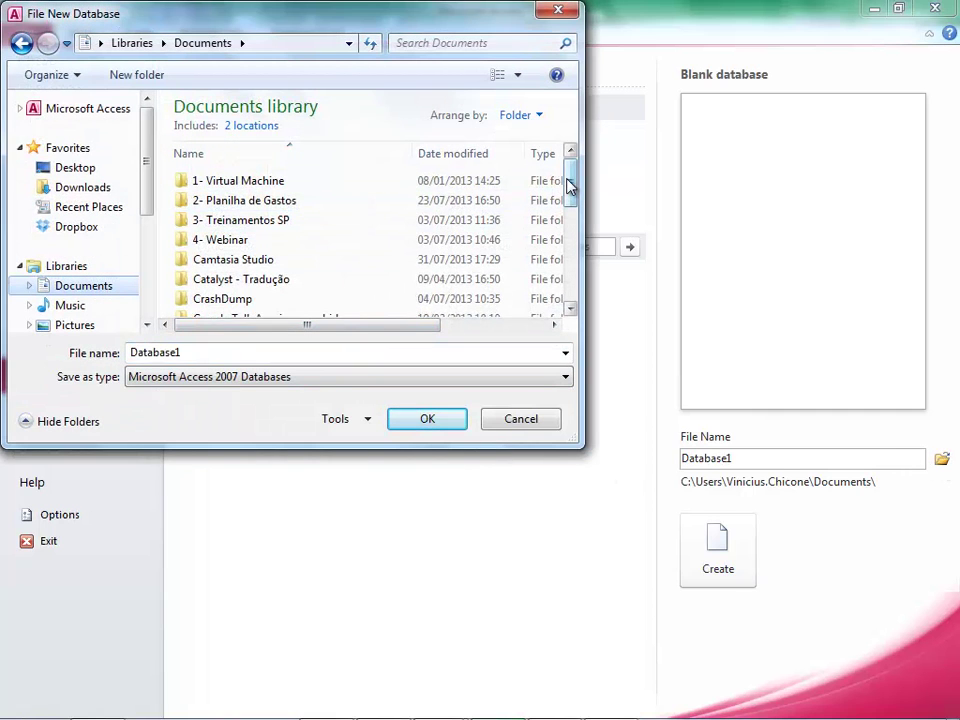
pyautogui.moveTo(570, 187); pyautogui.dragTo(568, 221)
pyautogui.doubleClick(316, 252)
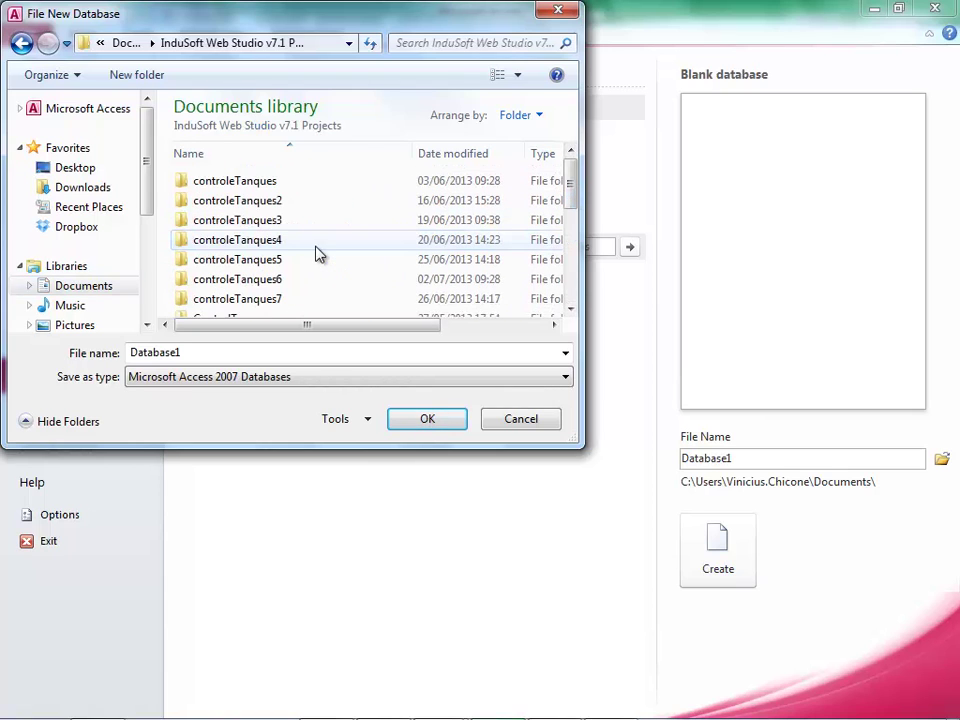
pyautogui.scroll(-4, 336, 249)
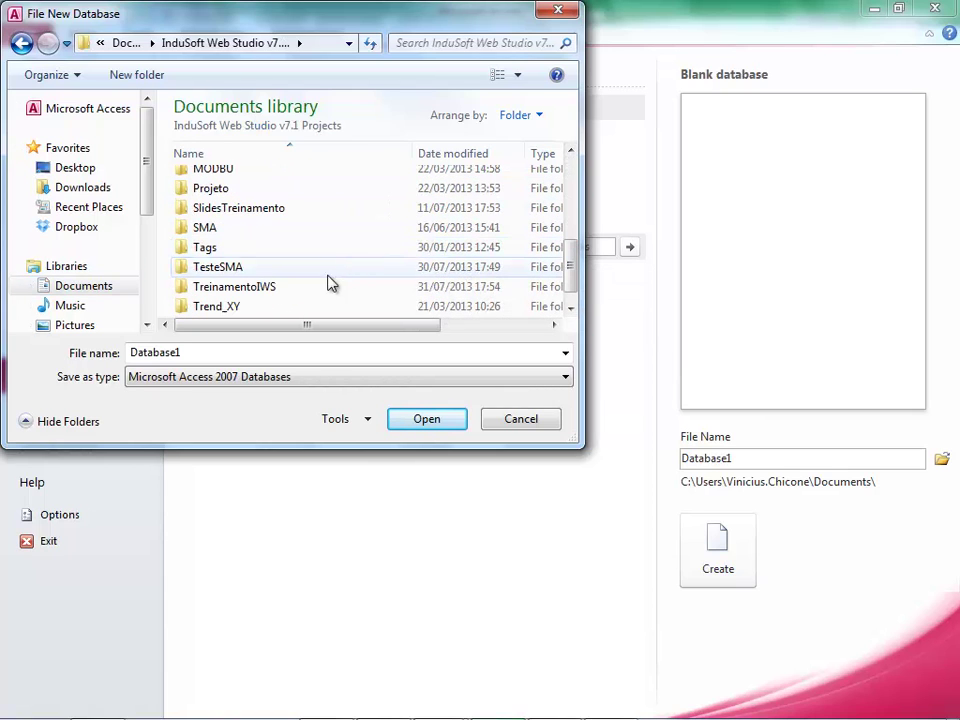
pyautogui.doubleClick(321, 287)
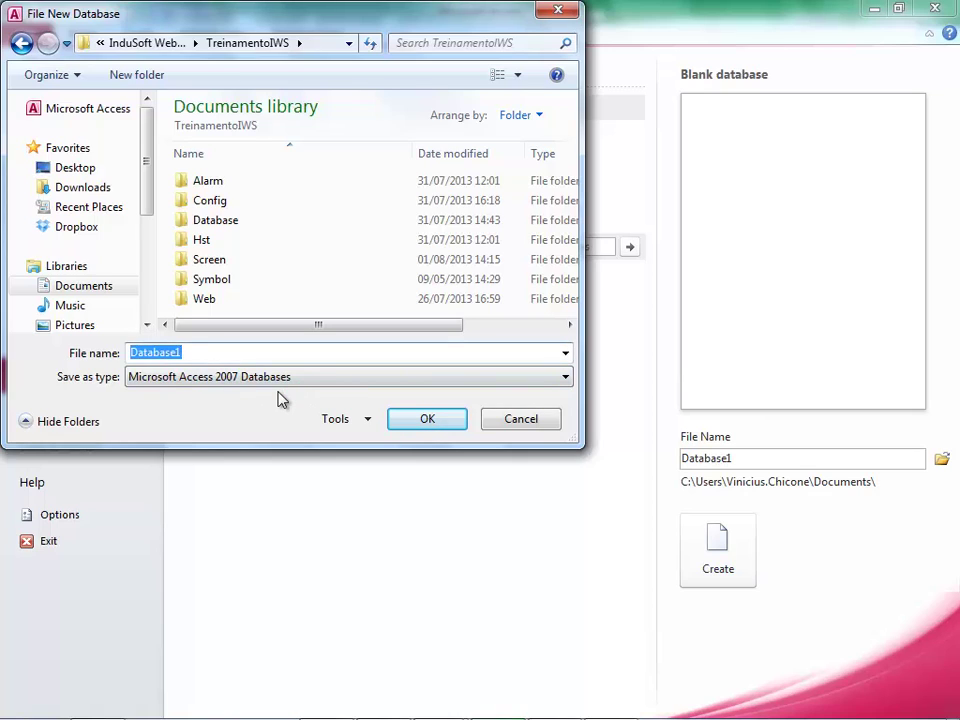
# - Create the database as MeuBD in Microsoft Access 2000 format, and close Access
pyautogui.write('Meu')
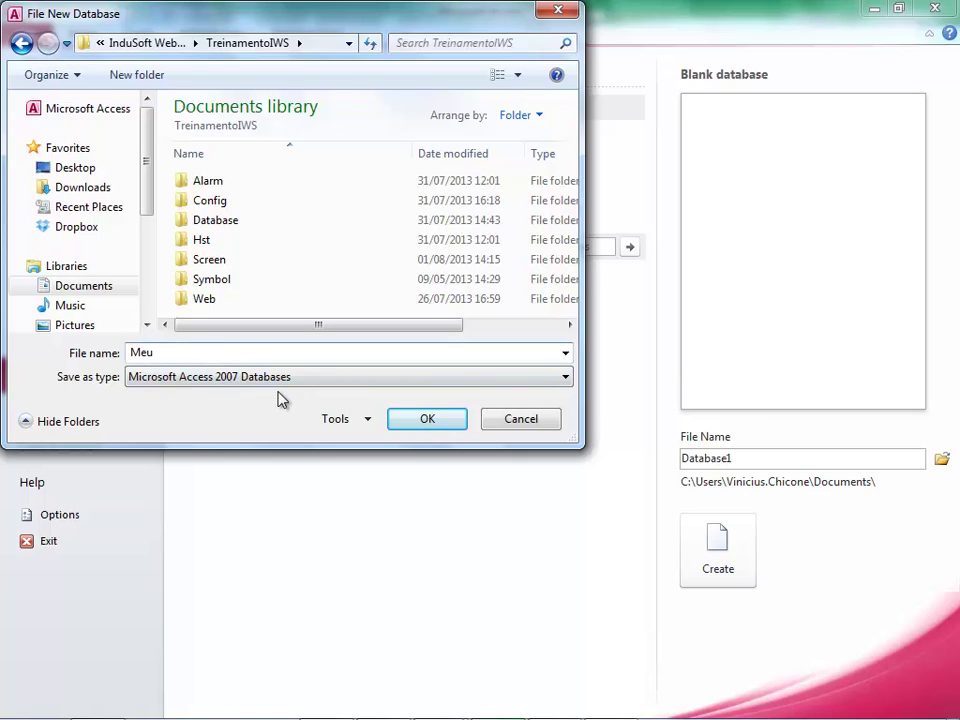
pyautogui.write('BD')
pyautogui.click(227, 384)
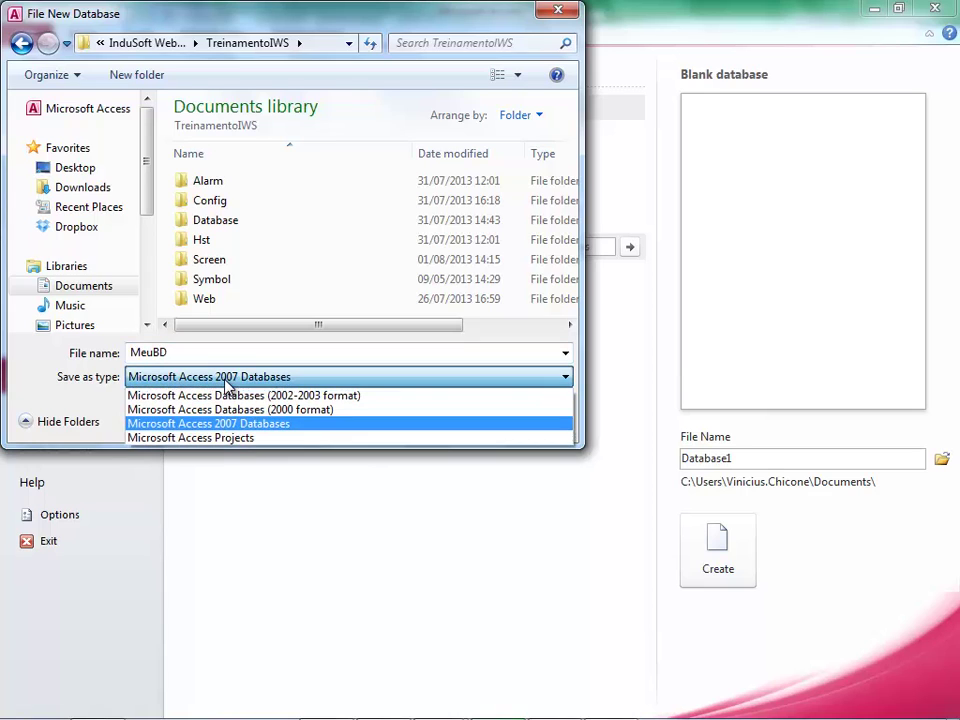
pyautogui.click(345, 410)
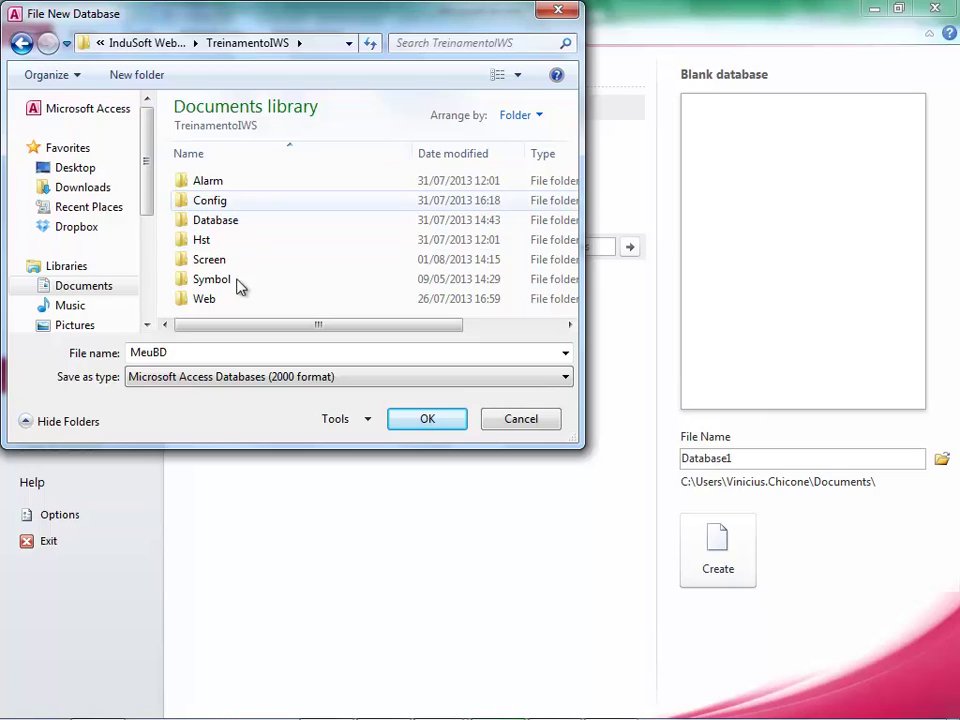
pyautogui.click(428, 419)
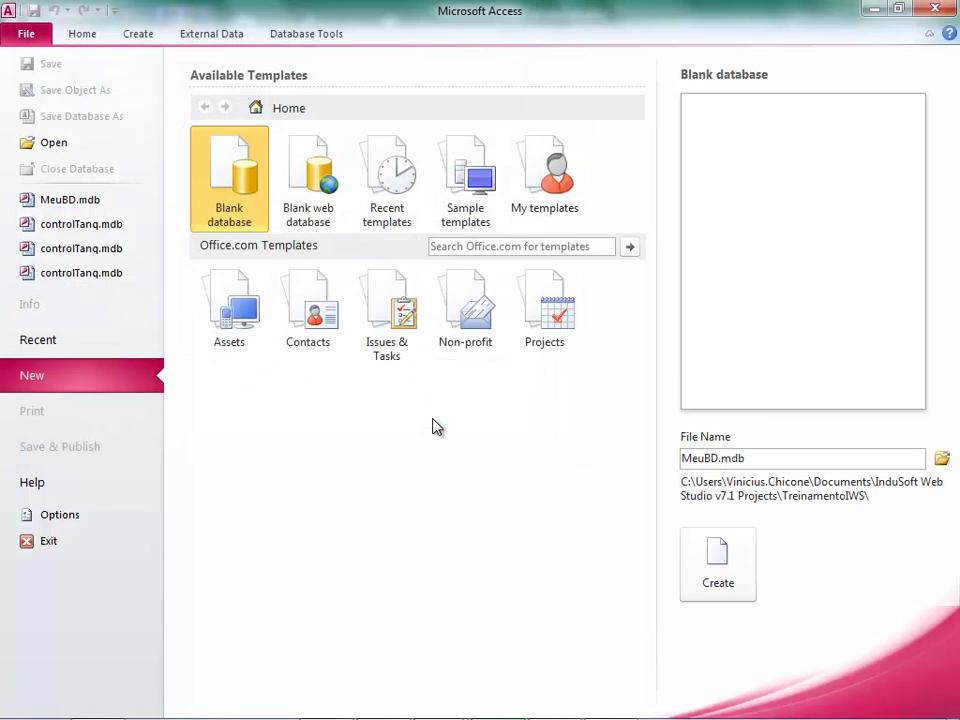
pyautogui.click(719, 563)
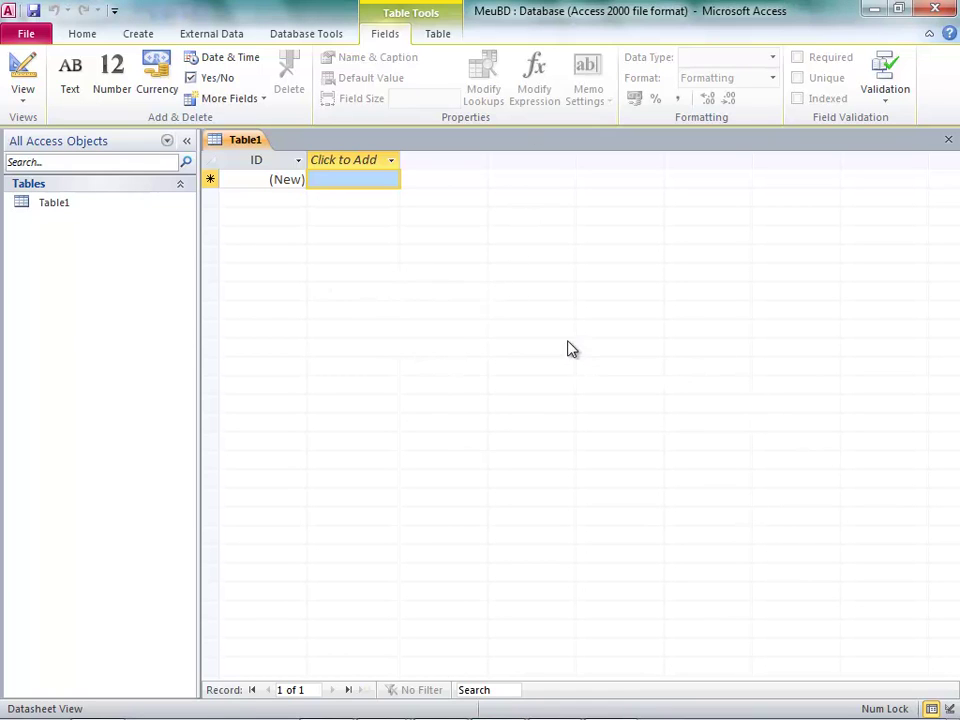
pyautogui.click(935, 8)
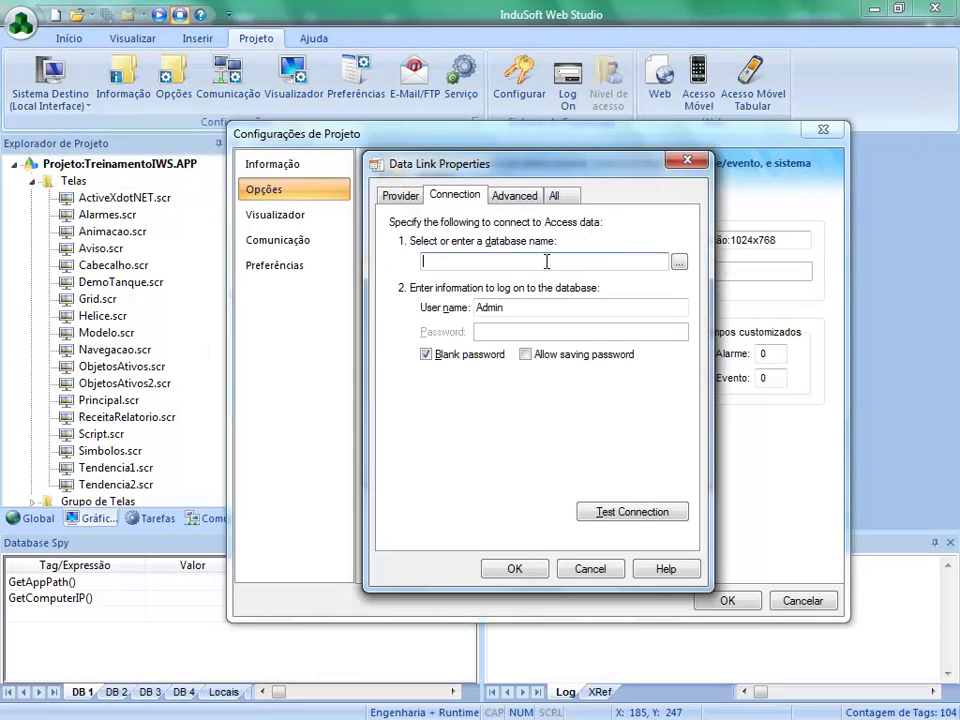
# - Select the MeuBD Access database from the TreinamentoIWS folder inside InduSoft Web Studio v7.1 Projects as the connection's database
pyautogui.click(680, 263)
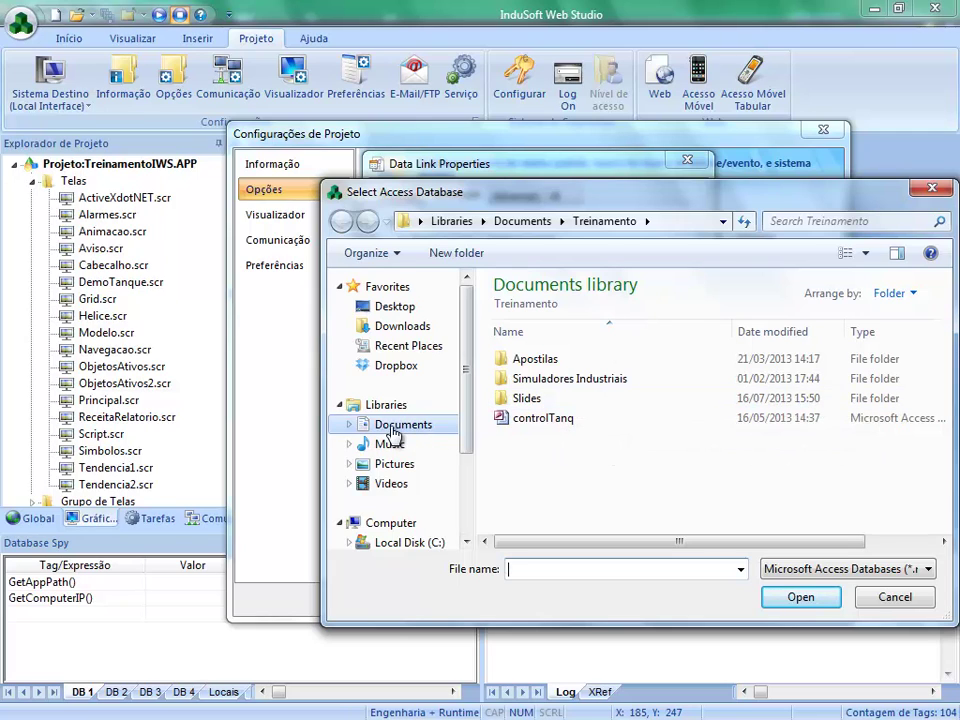
pyautogui.click(408, 435)
pyautogui.scroll(-1, 588, 470)
pyautogui.scroll(-1, 578, 490)
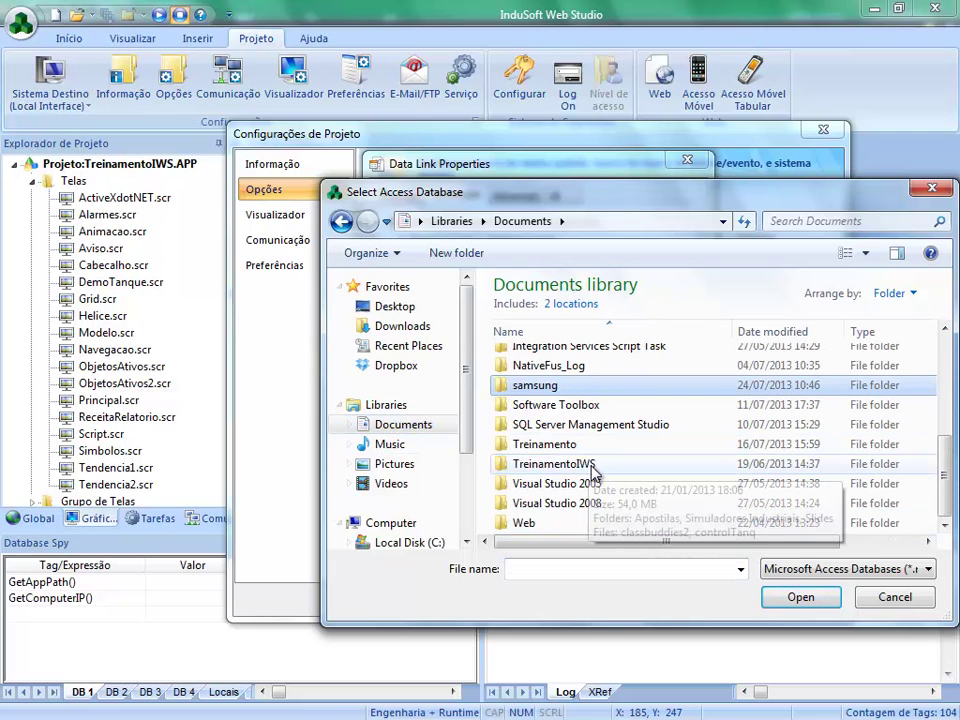
pyautogui.scroll(2, 565, 515)
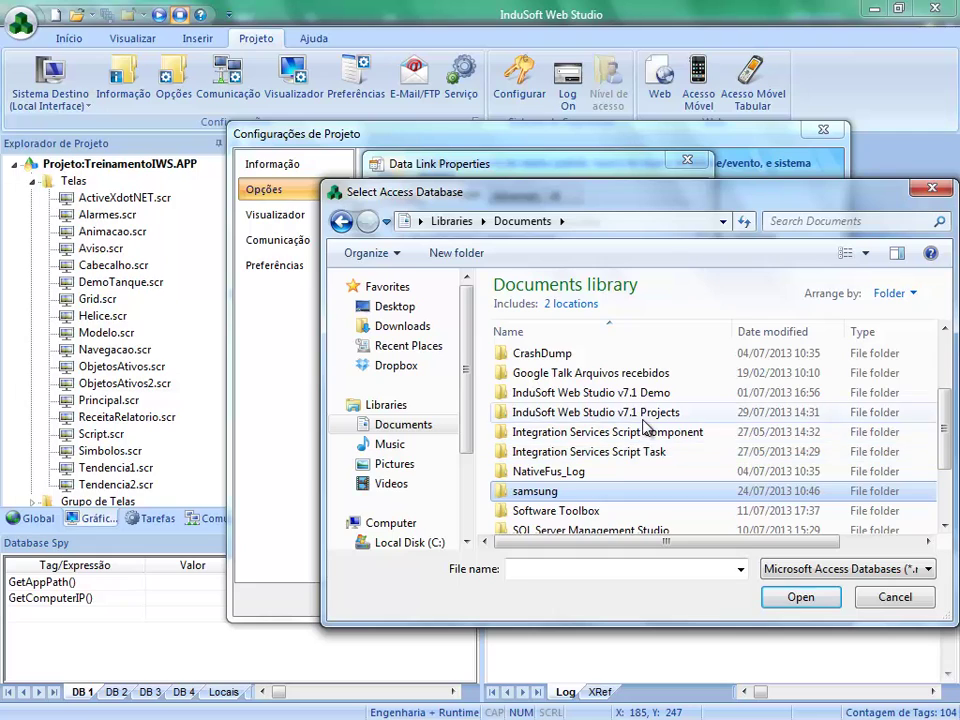
pyautogui.doubleClick(598, 412)
pyautogui.scroll(-5, 620, 455)
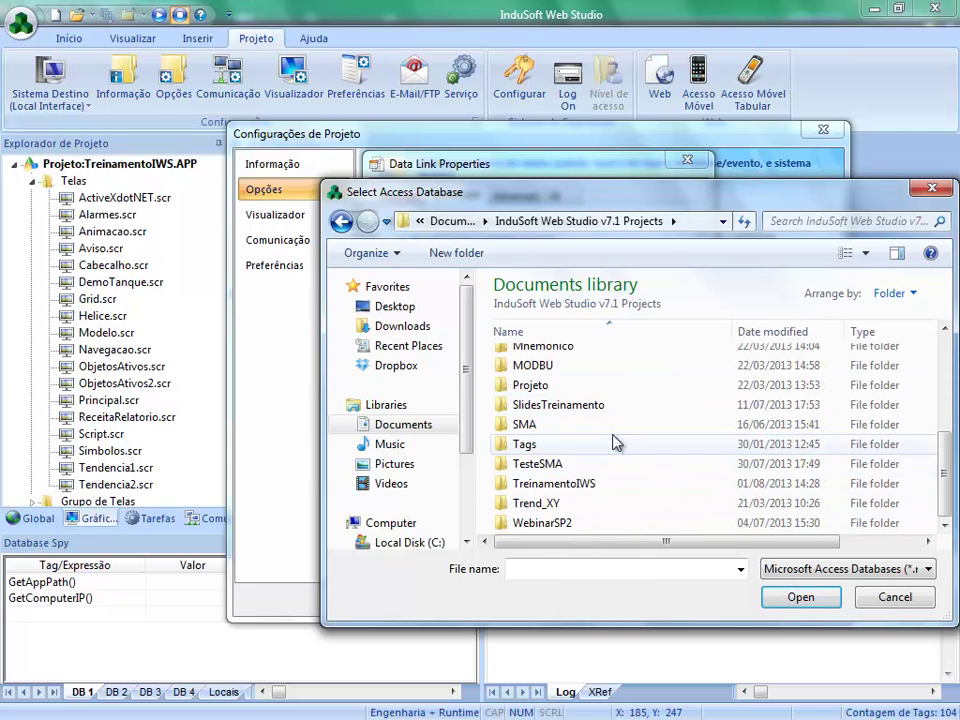
pyautogui.doubleClick(598, 483)
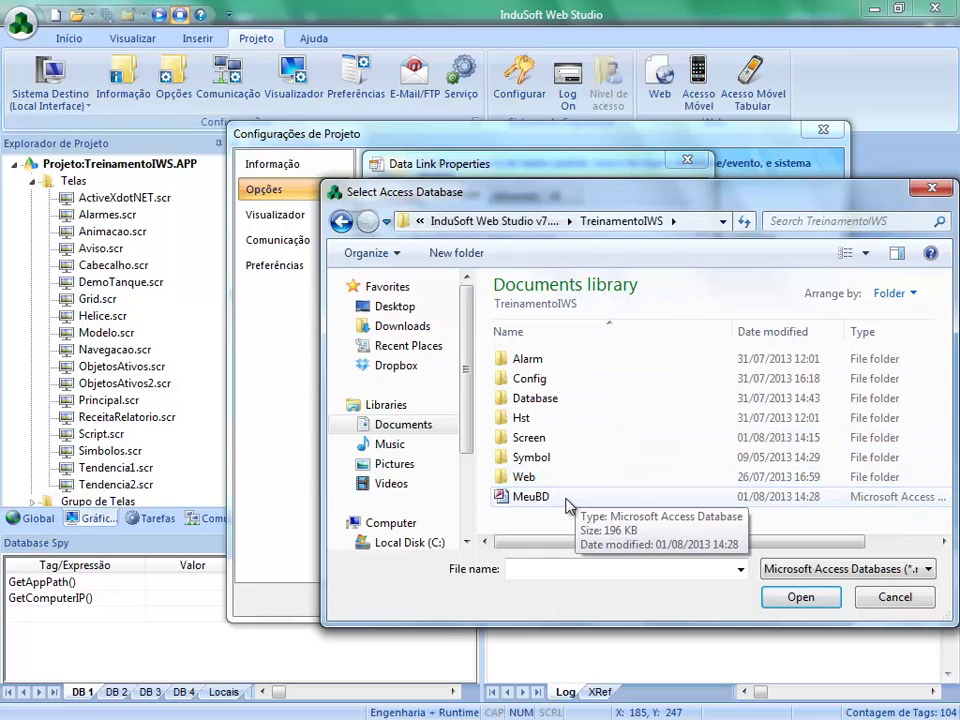
pyautogui.doubleClick(535, 496)
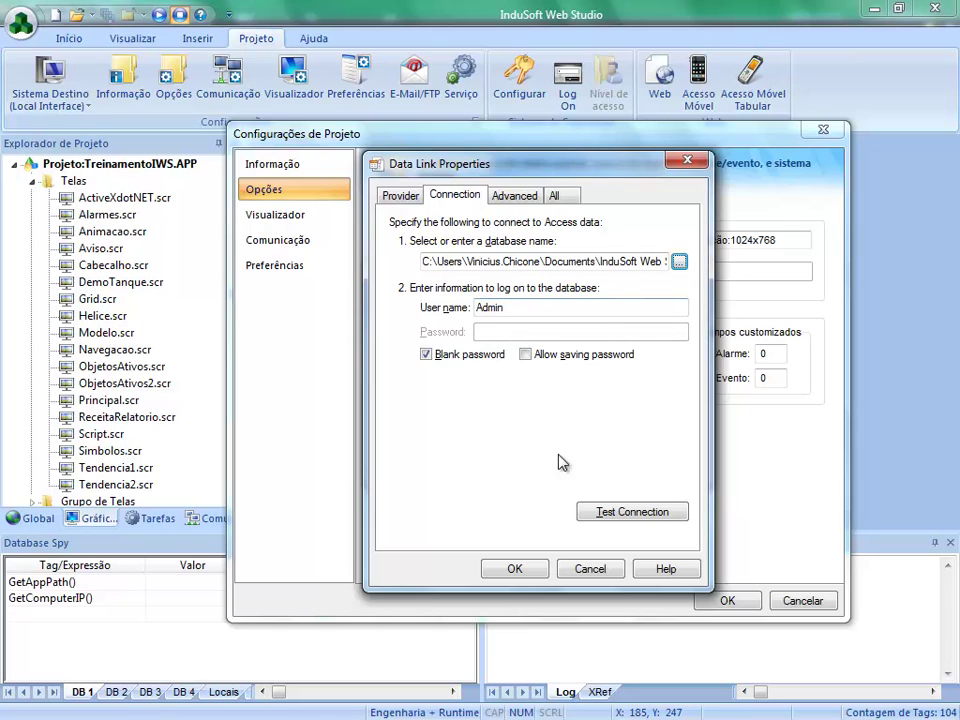
# - Test the connection to the selected database and accept the data link properties
pyautogui.click(610, 512)
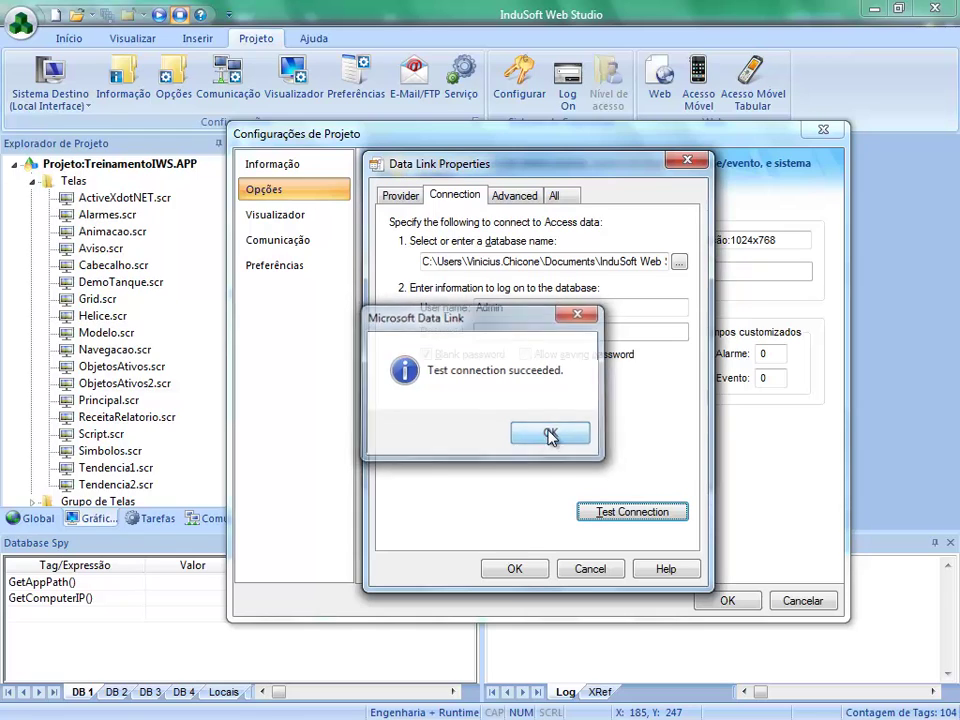
pyautogui.click(551, 434)
pyautogui.click(514, 568)
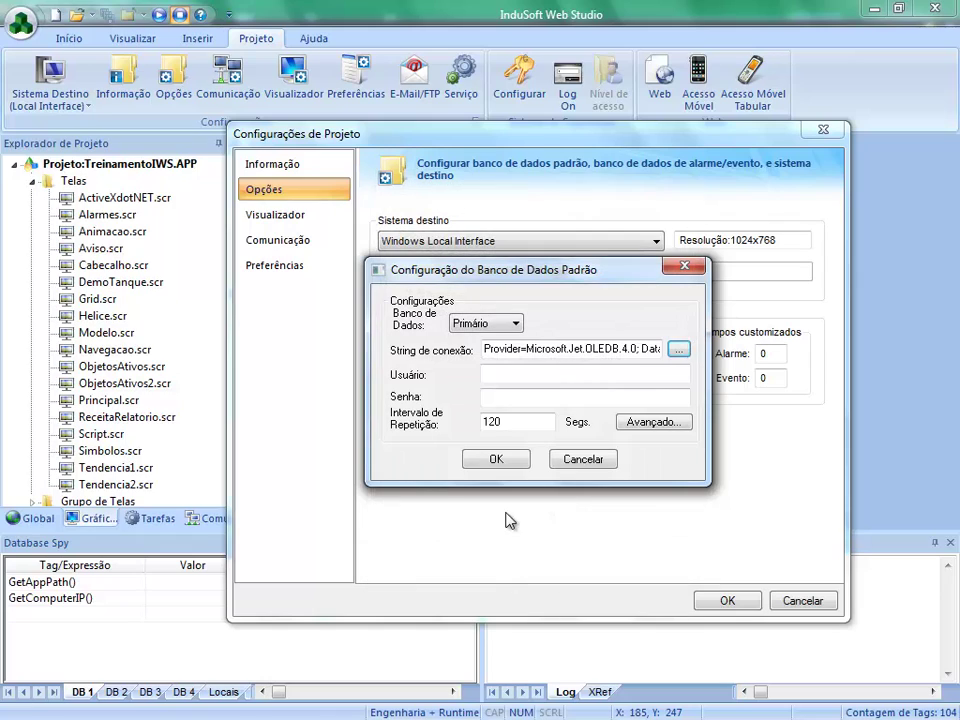
# - Examine the connection string and the type options for the Secundário database, and return to the Primário database
pyautogui.click(524, 349)
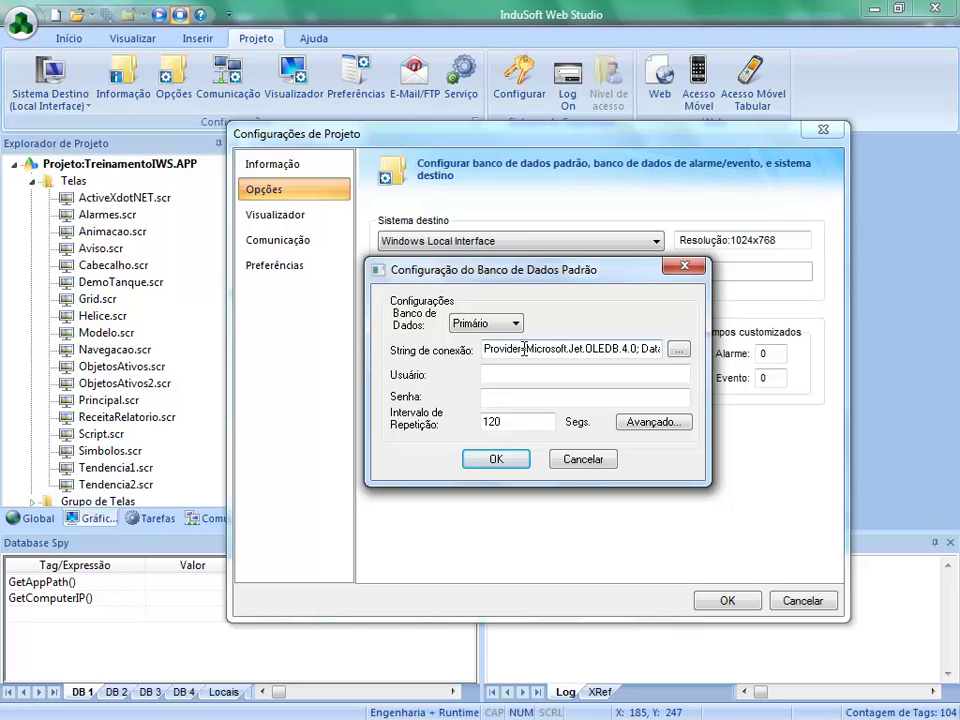
pyautogui.click(514, 324)
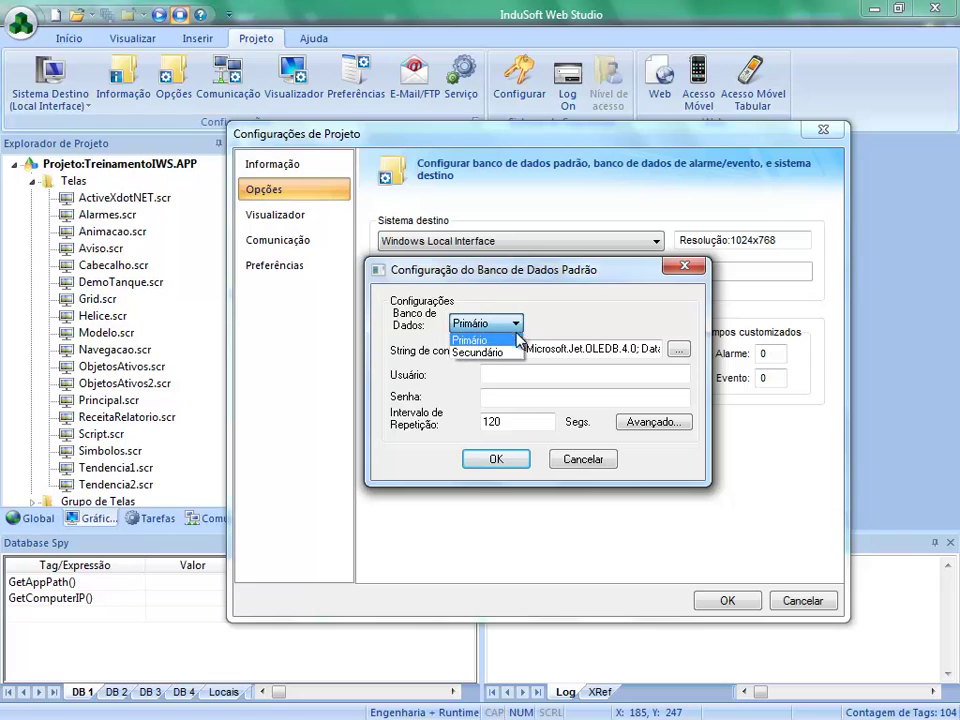
pyautogui.click(488, 352)
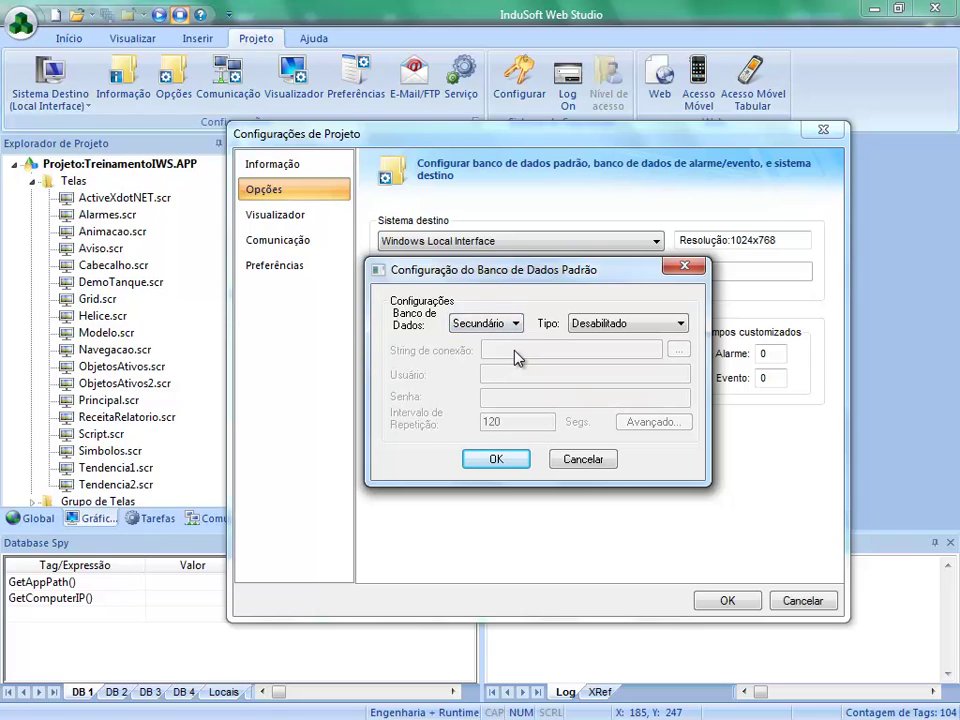
pyautogui.click(679, 325)
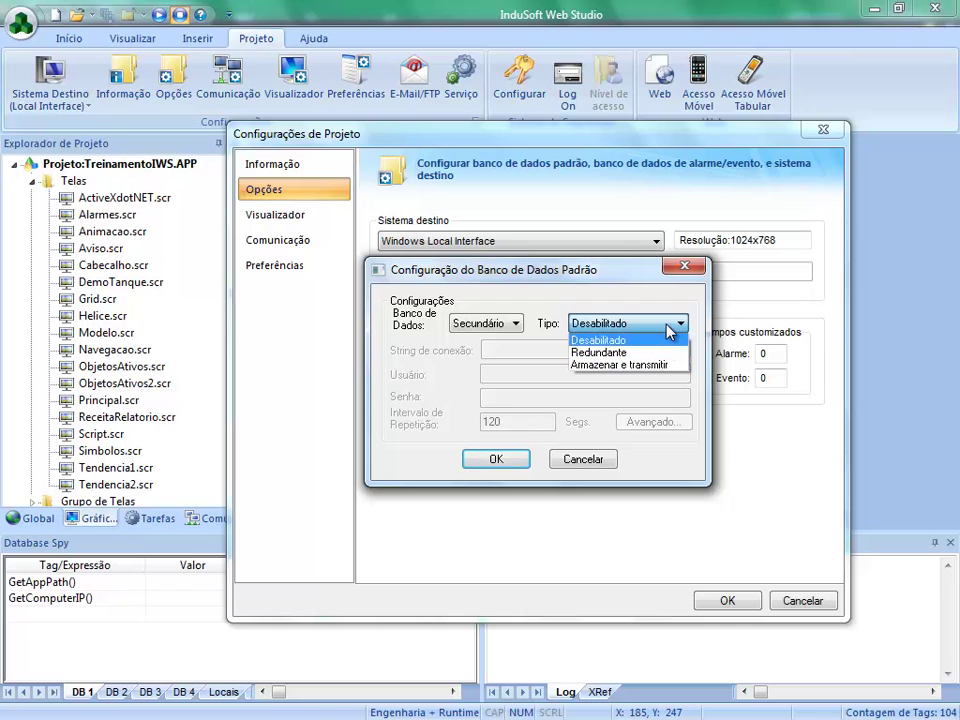
pyautogui.click(678, 325)
pyautogui.click(515, 325)
pyautogui.click(490, 334)
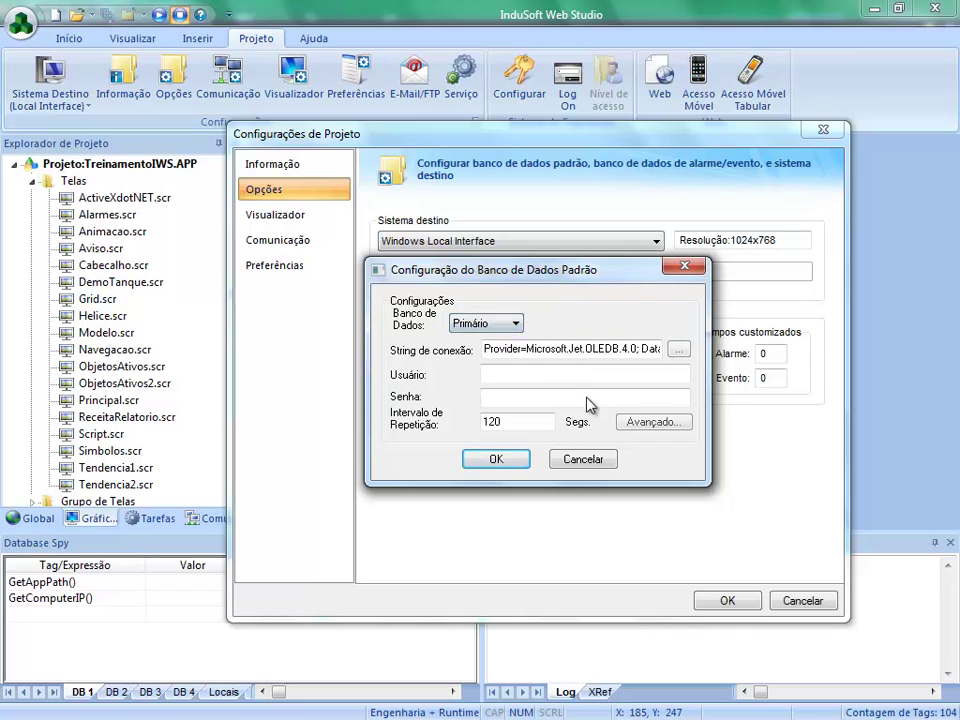
# - Review the advanced time zone and milliseconds options, keep Milisegundos at Padrão, and accept the default database configuration
pyautogui.click(655, 423)
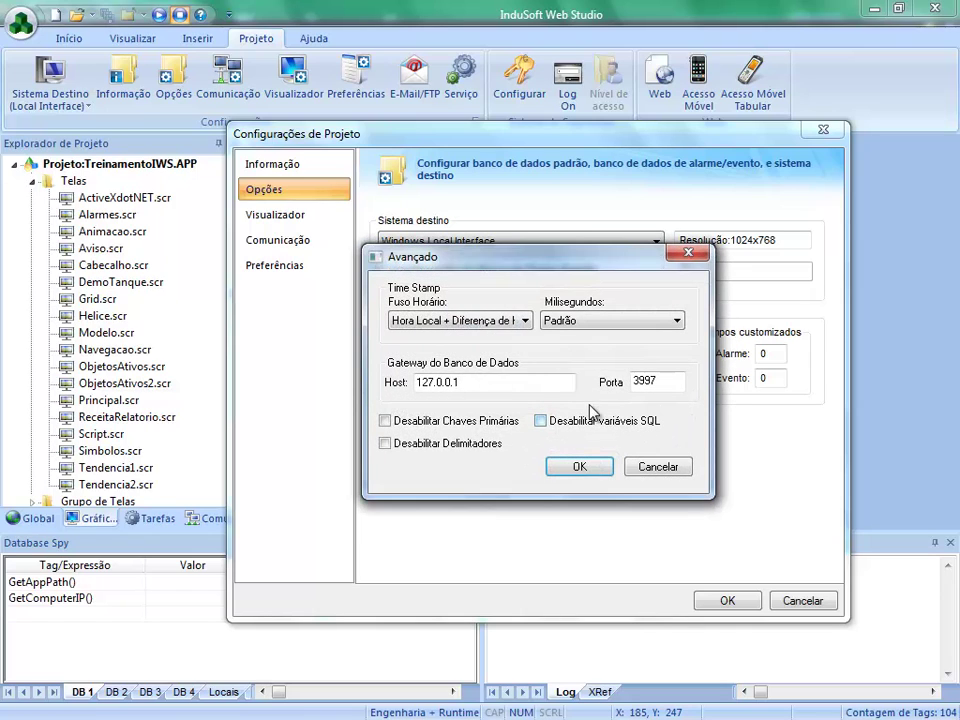
pyautogui.click(517, 321)
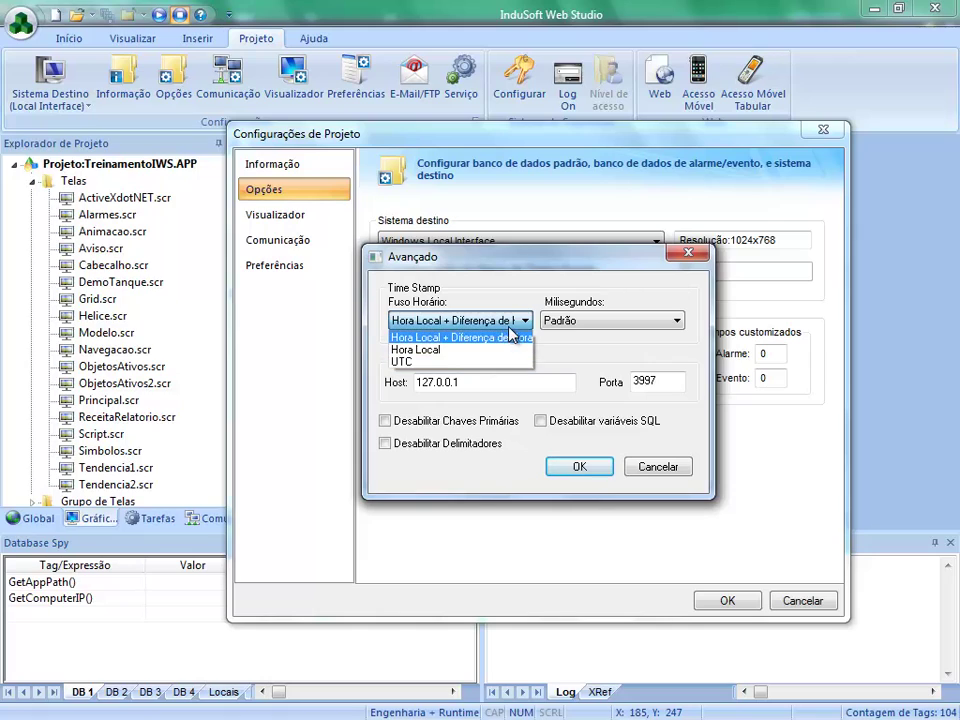
pyautogui.click(450, 321)
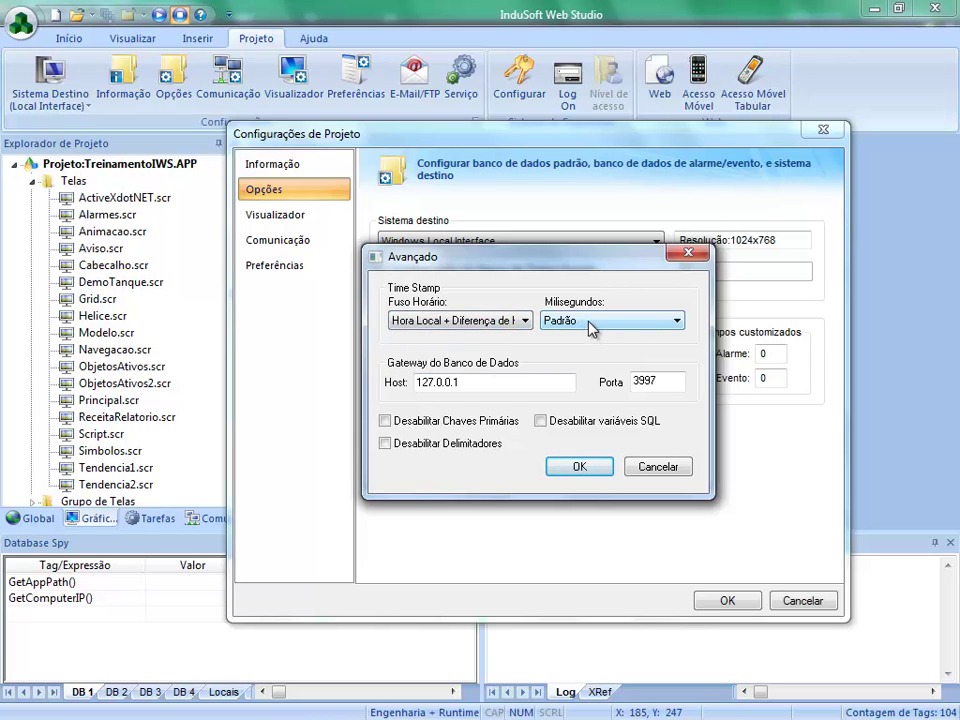
pyautogui.click(591, 329)
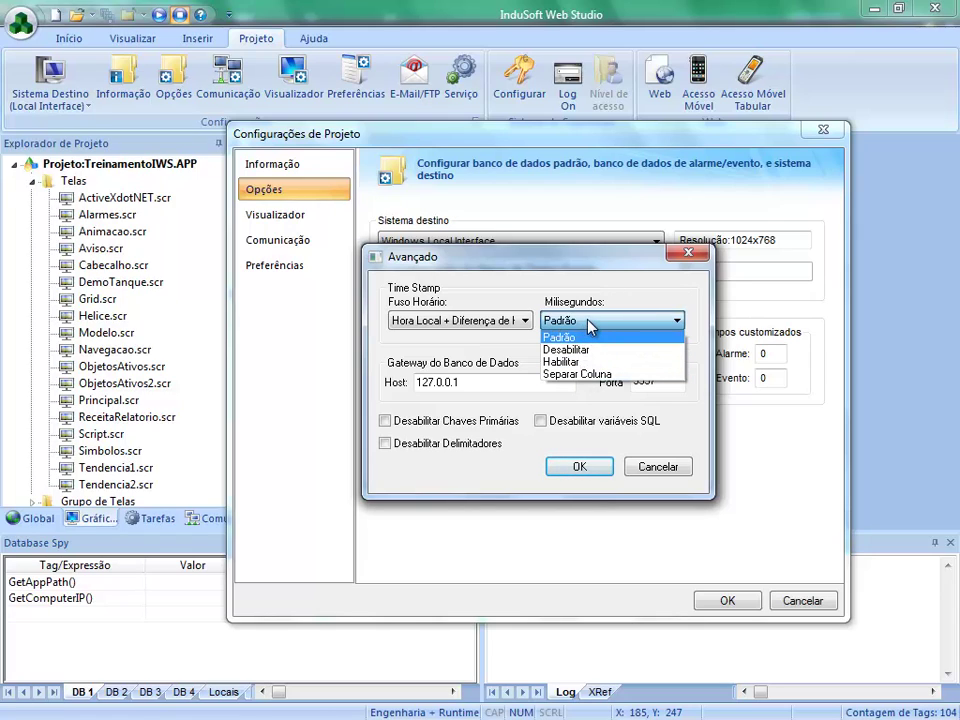
pyautogui.click(588, 336)
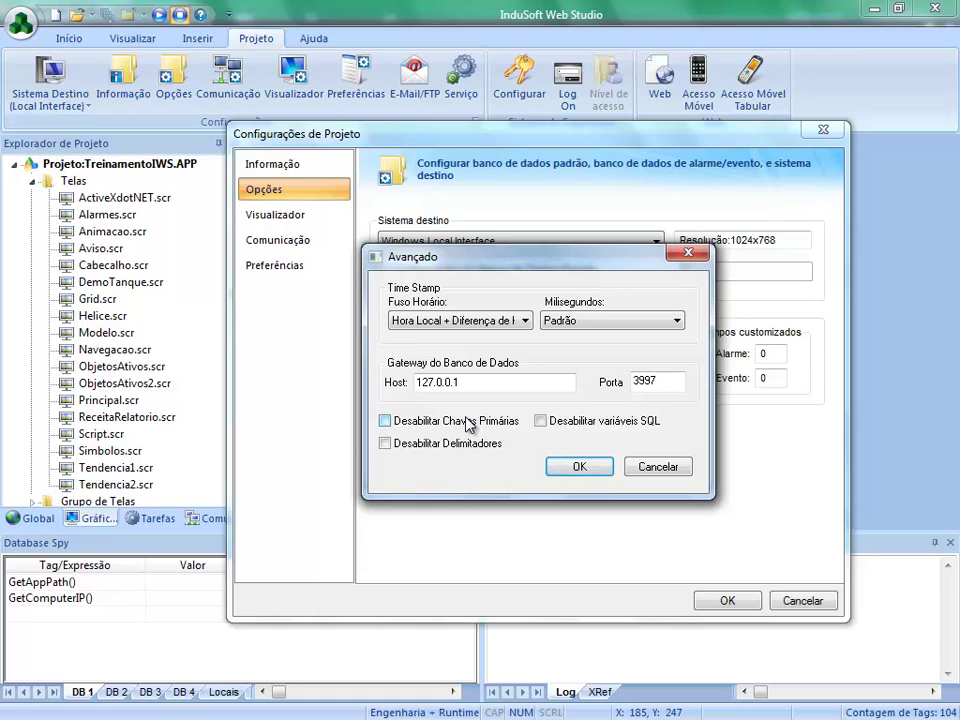
pyautogui.click(588, 470)
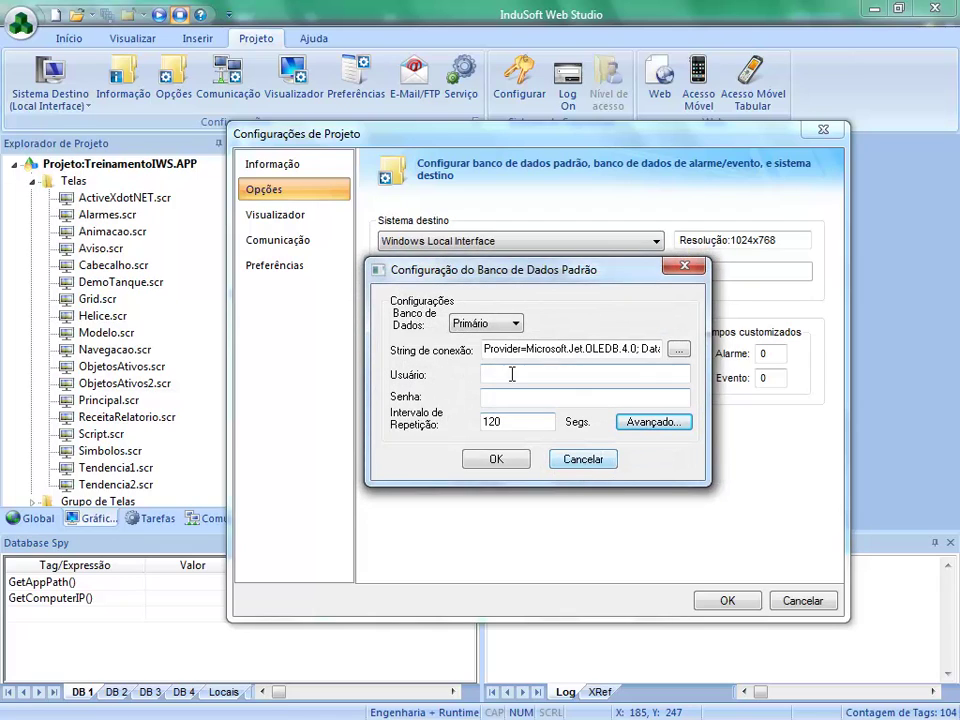
pyautogui.click(497, 460)
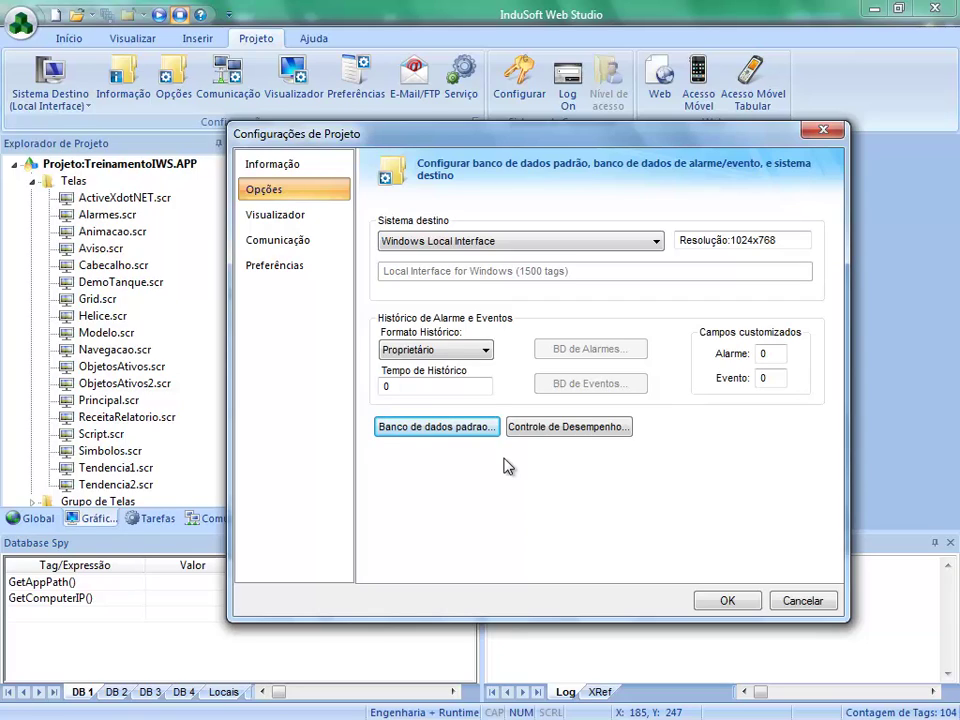
# - Set the alarm and event history format to Banco de Dados, and have the alarm database use the project default
pyautogui.click(447, 351)
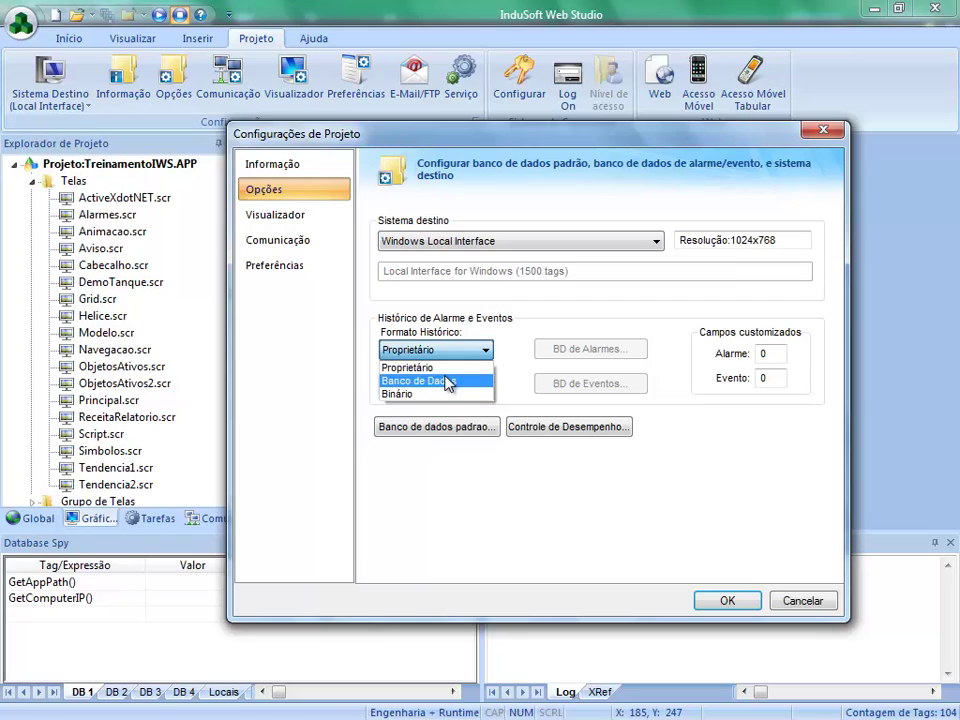
pyautogui.click(466, 384)
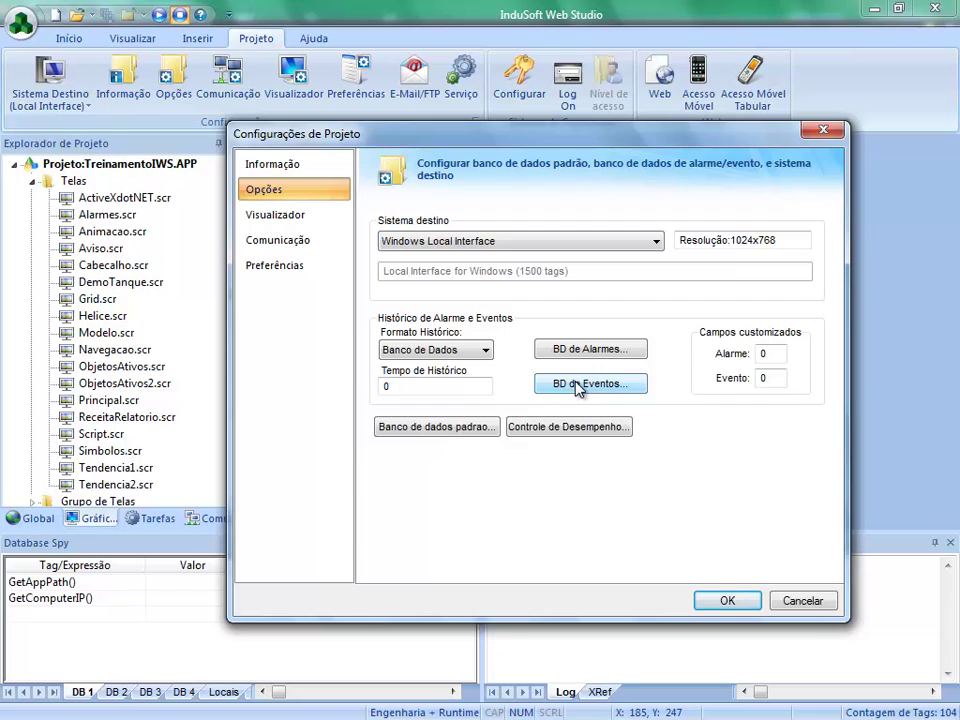
pyautogui.click(590, 350)
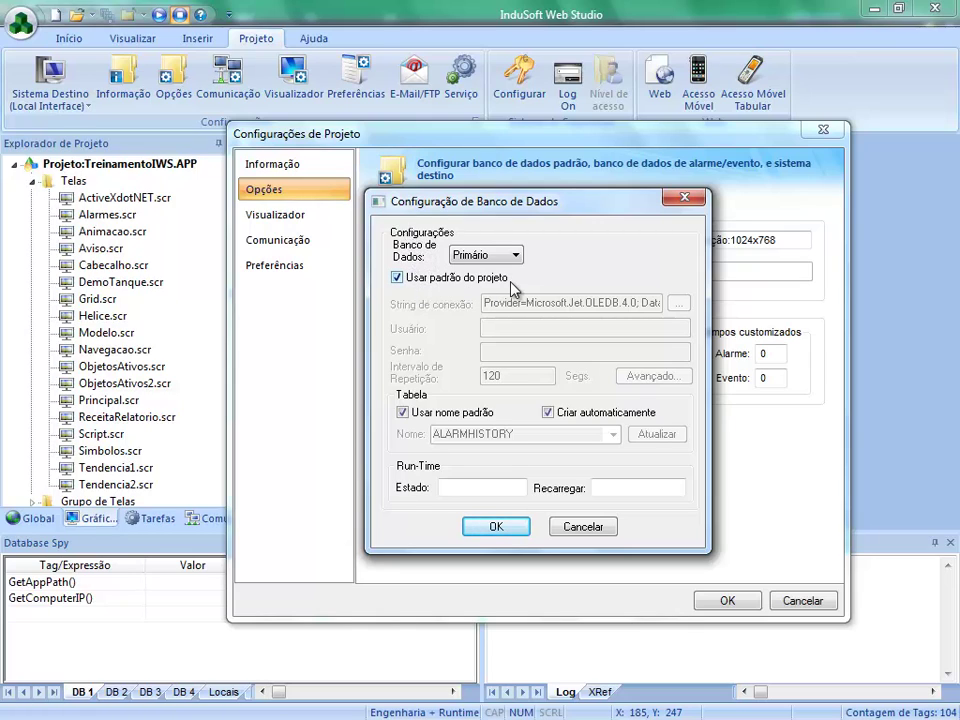
pyautogui.click(398, 278)
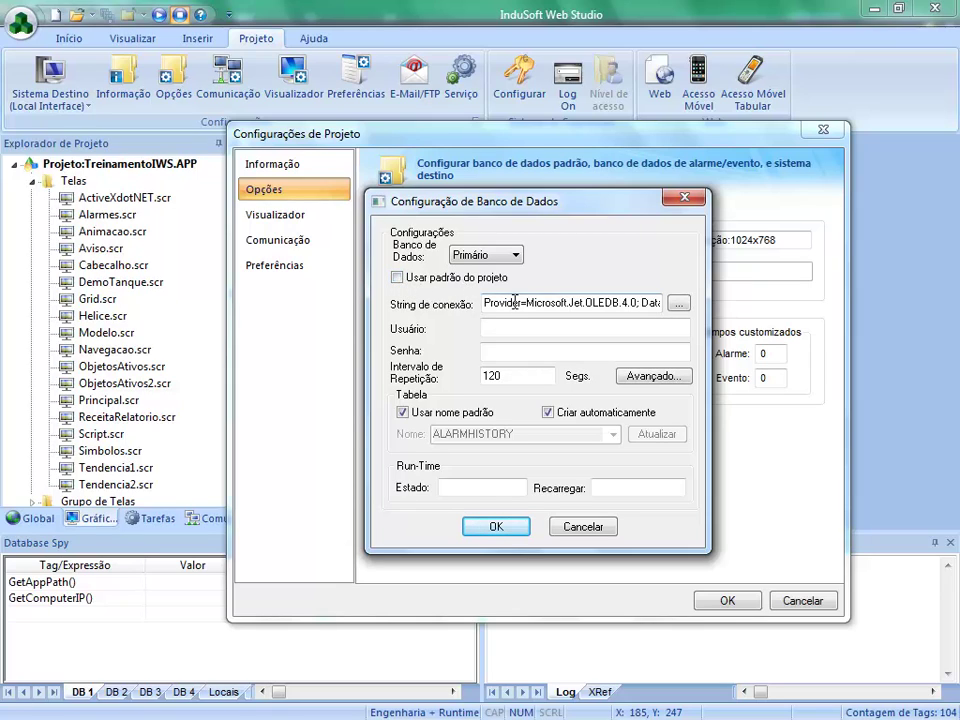
pyautogui.click(397, 278)
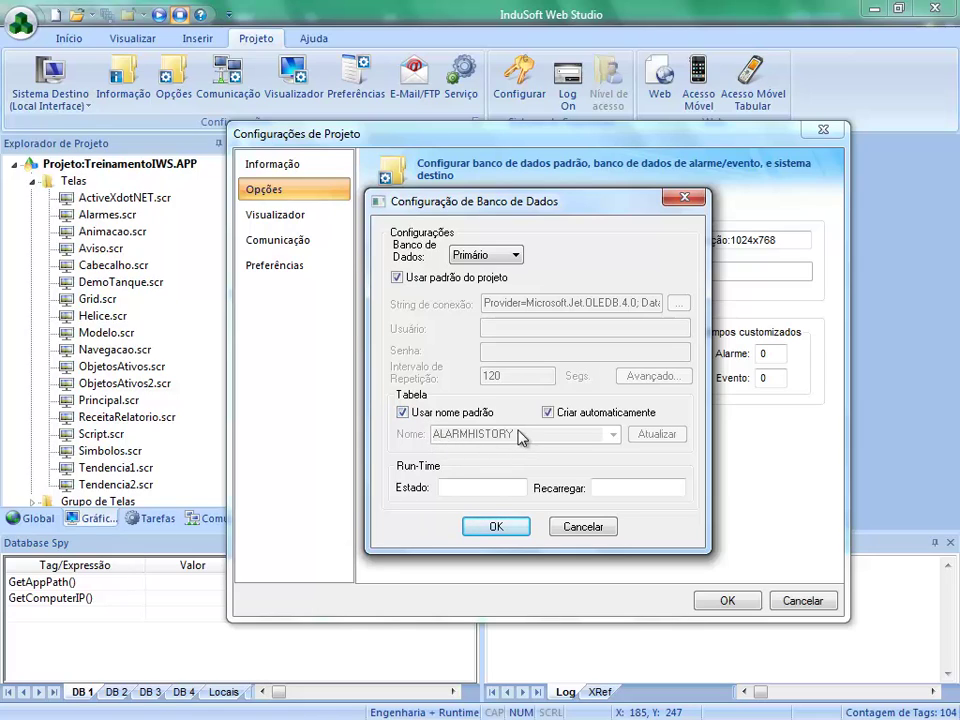
# - Check the alarm table's custom name option, keep the default table name, and accept the alarm database configuration
pyautogui.click(403, 413)
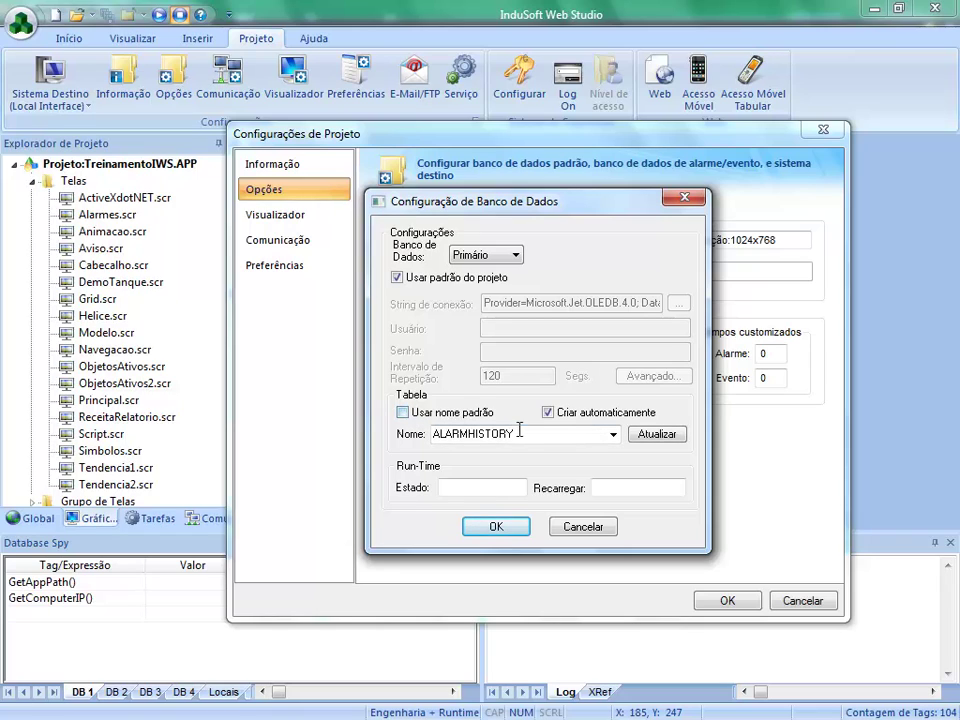
pyautogui.click(614, 436)
pyautogui.click(614, 436)
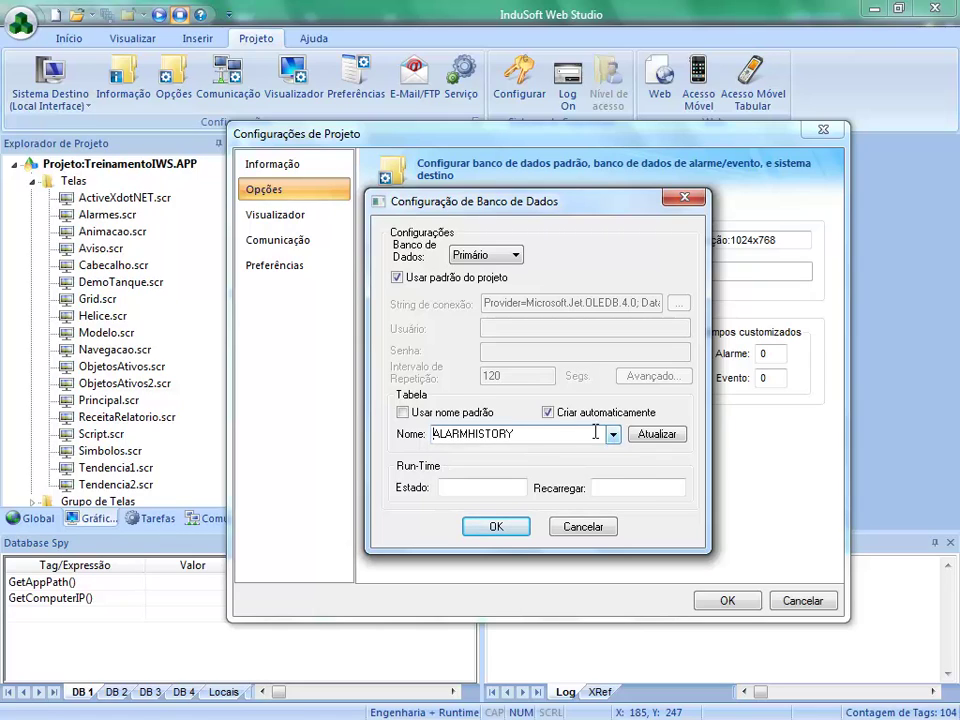
pyautogui.click(403, 412)
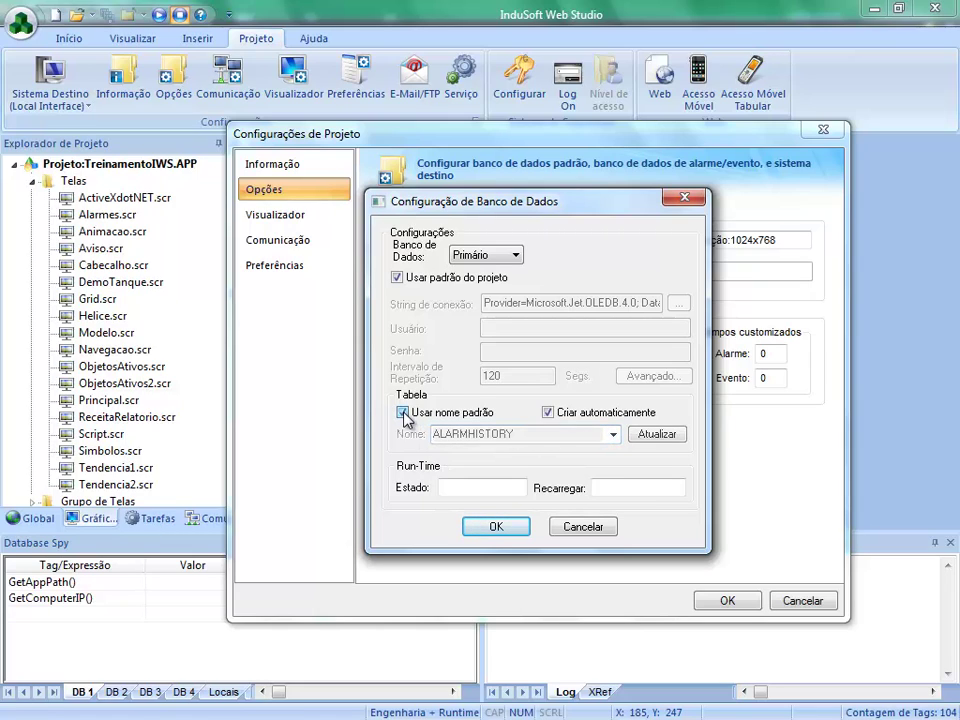
pyautogui.click(493, 527)
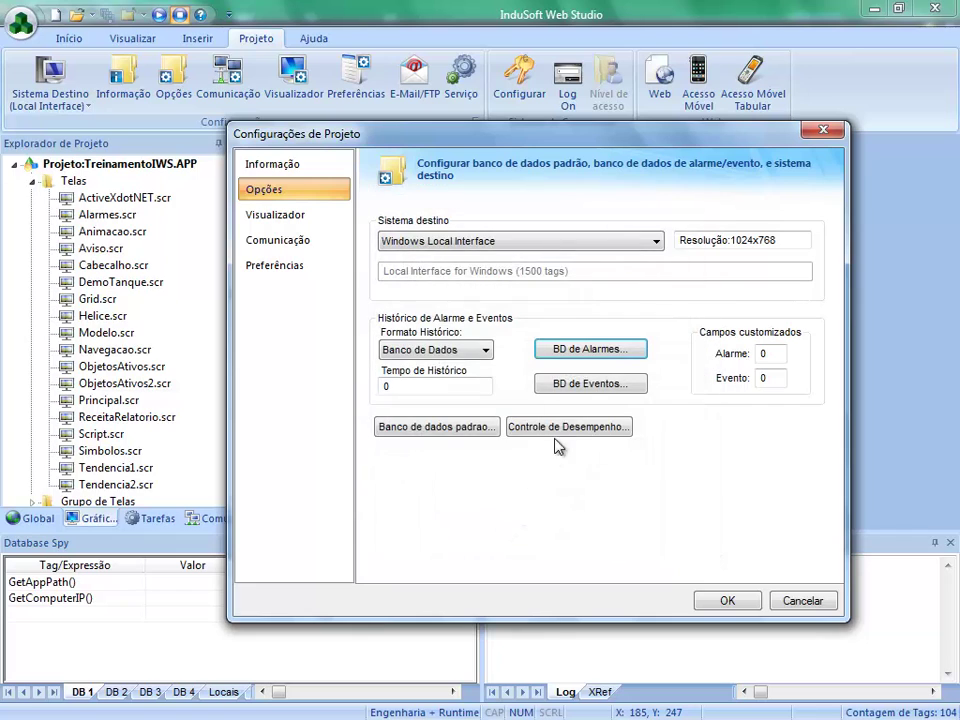
# - Accept the event database configuration with the project default and default table name, and apply the project settings
pyautogui.click(587, 388)
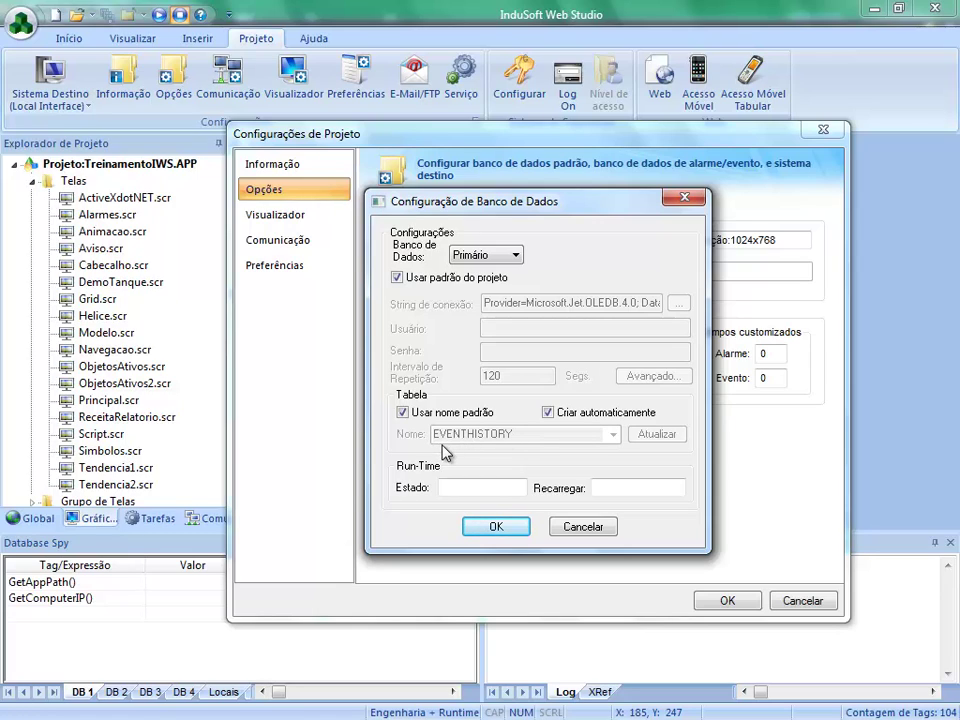
pyautogui.click(497, 527)
pyautogui.click(726, 602)
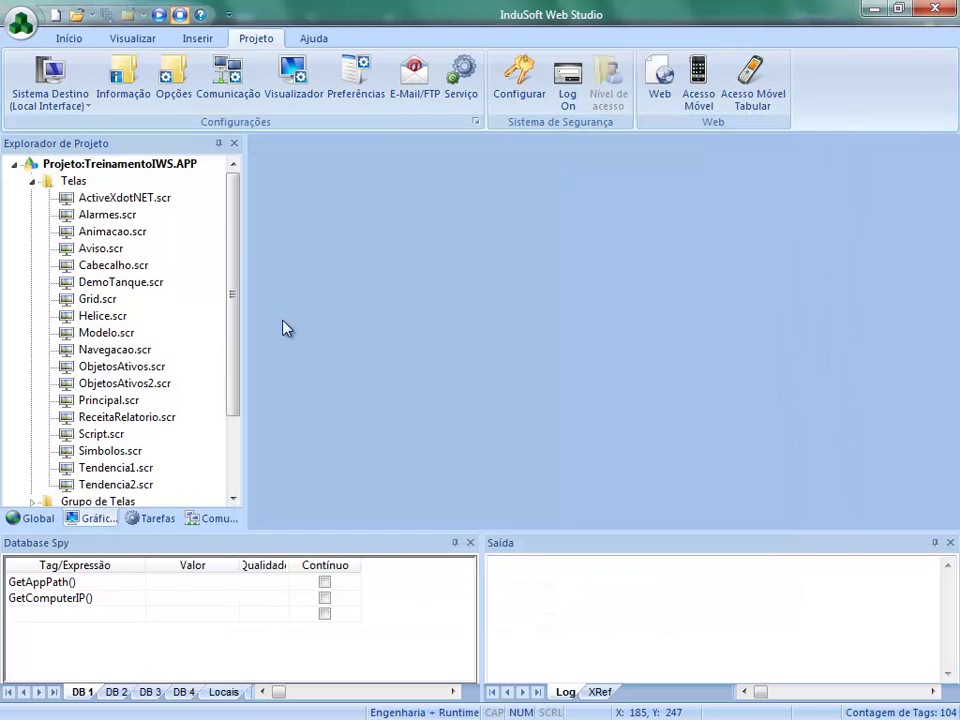
# - Run the project and raise both sliders on the Alarmes screen to 100%
pyautogui.click(68, 37)
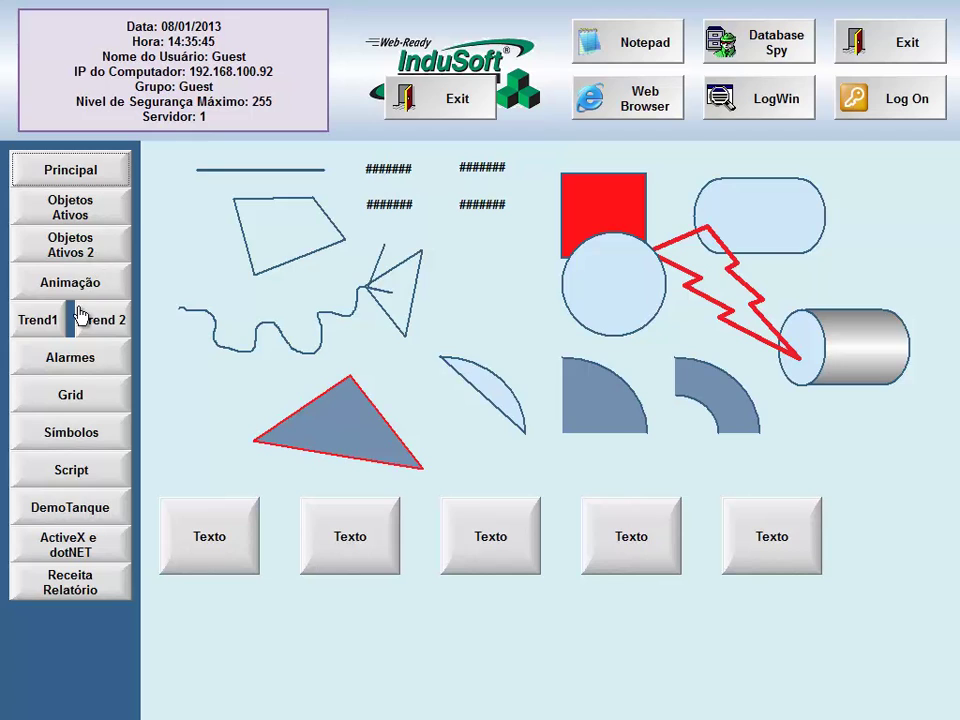
pyautogui.click(82, 359)
pyautogui.moveTo(214, 291); pyautogui.dragTo(214, 194)
pyautogui.moveTo(218, 468); pyautogui.dragTo(214, 378)
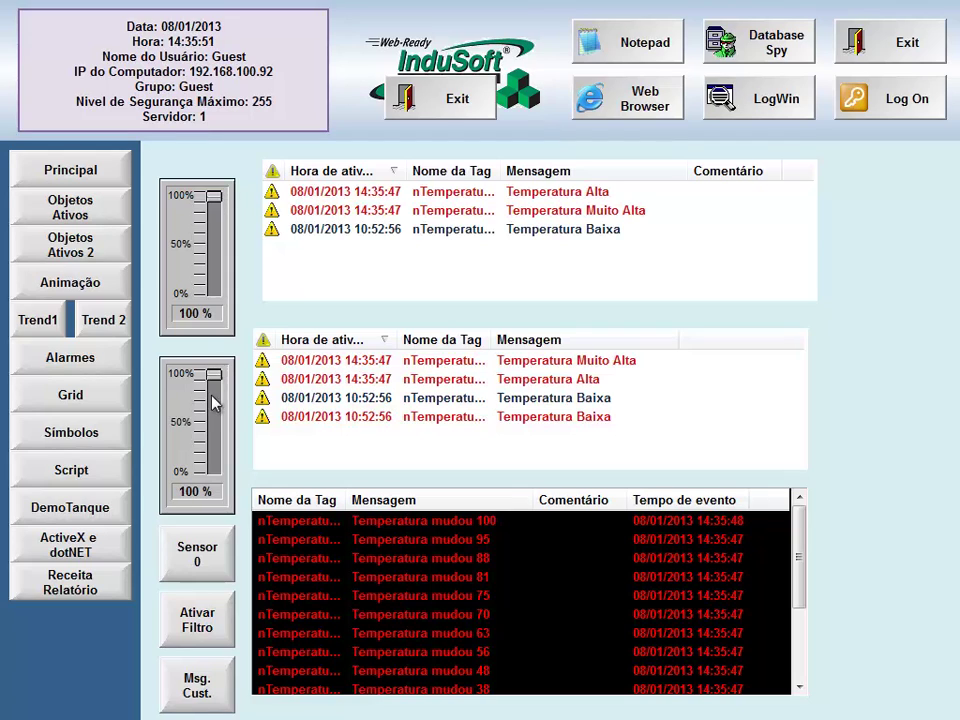
# - Switch the sensor on and back off, and lower both Alarmes screen sliders to 0%
pyautogui.click(203, 557)
pyautogui.click(203, 557)
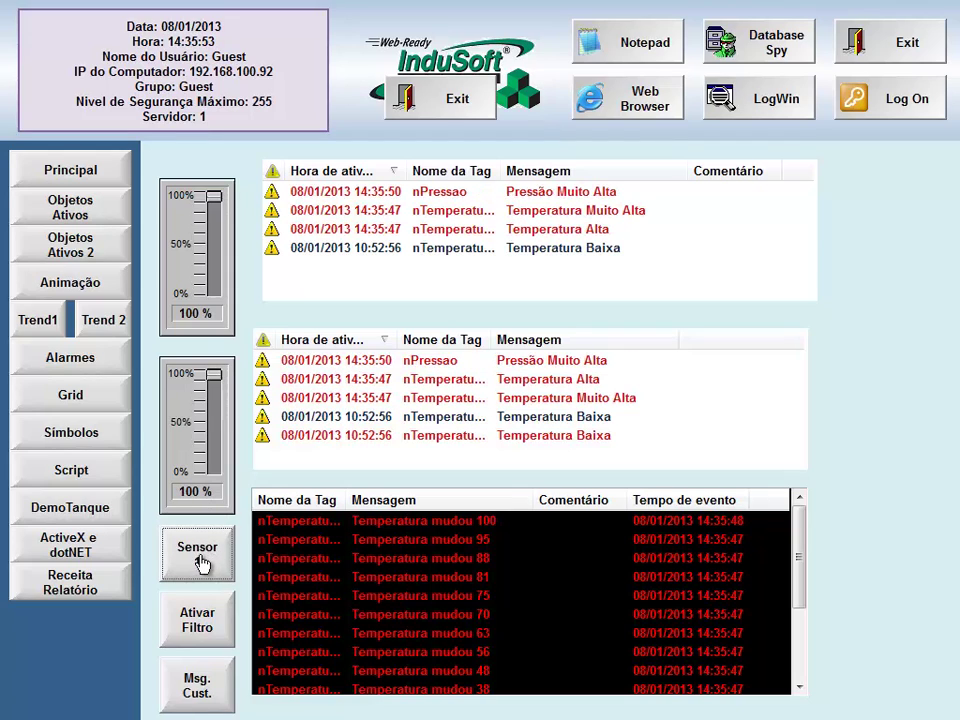
pyautogui.moveTo(213, 375); pyautogui.dragTo(213, 470)
pyautogui.moveTo(213, 195); pyautogui.dragTo(214, 306)
# - Generate the custom event message with the comment "Teste", and exit the running application
pyautogui.click(197, 684)
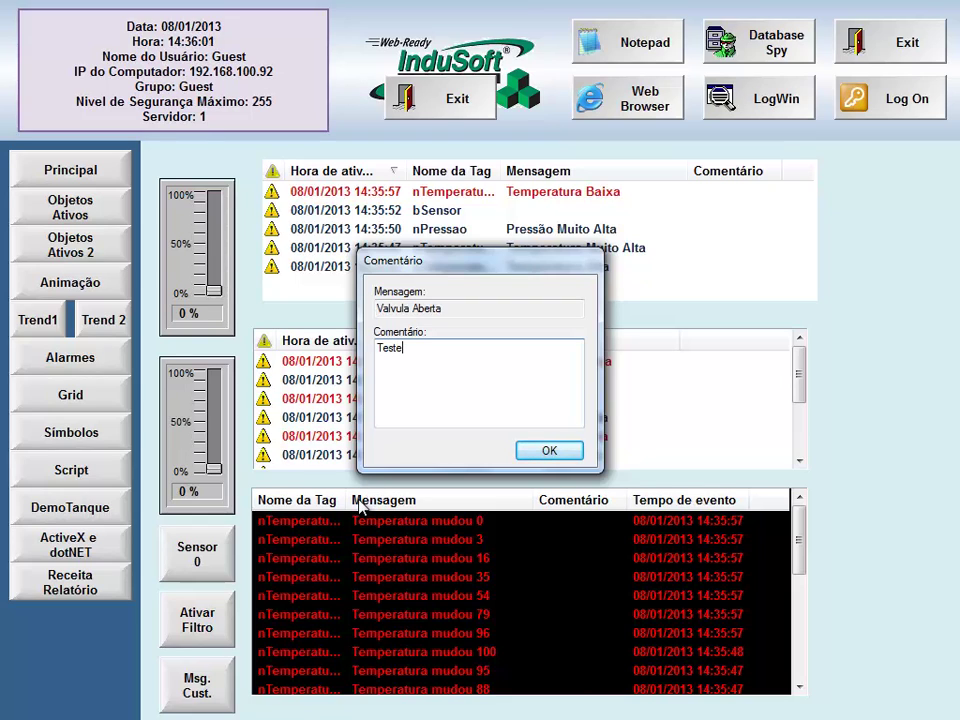
pyautogui.press('Return')
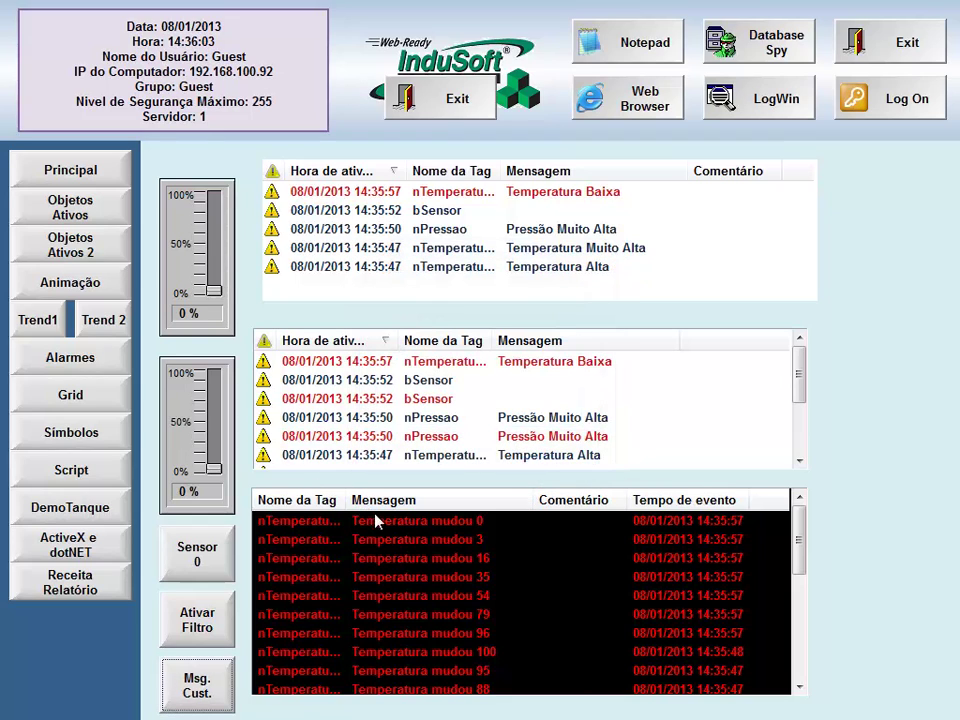
pyautogui.click(874, 42)
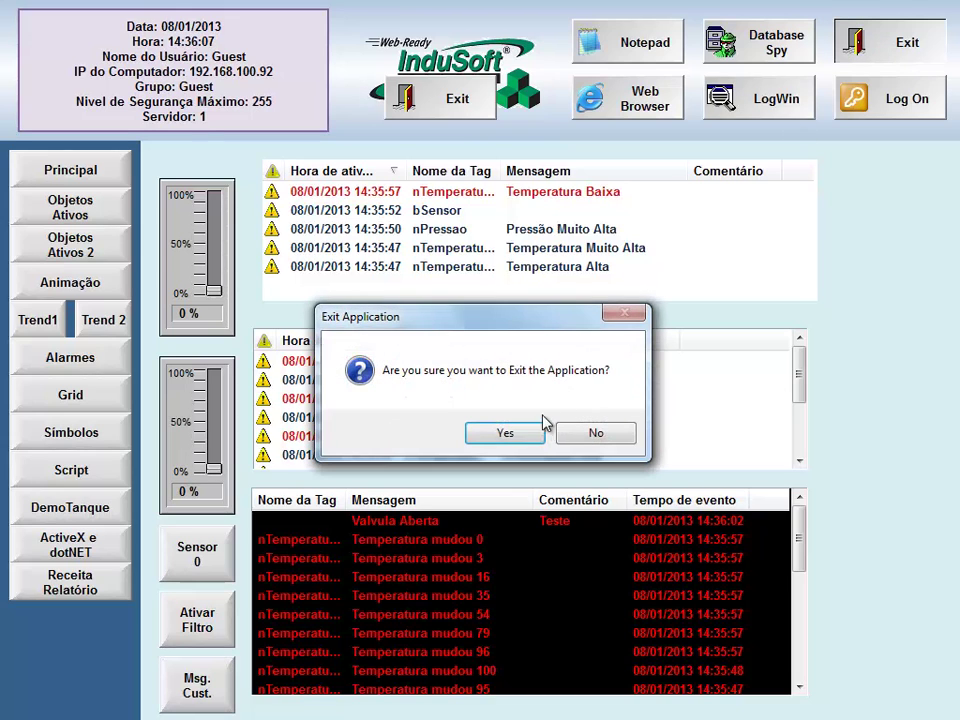
pyautogui.click(506, 433)
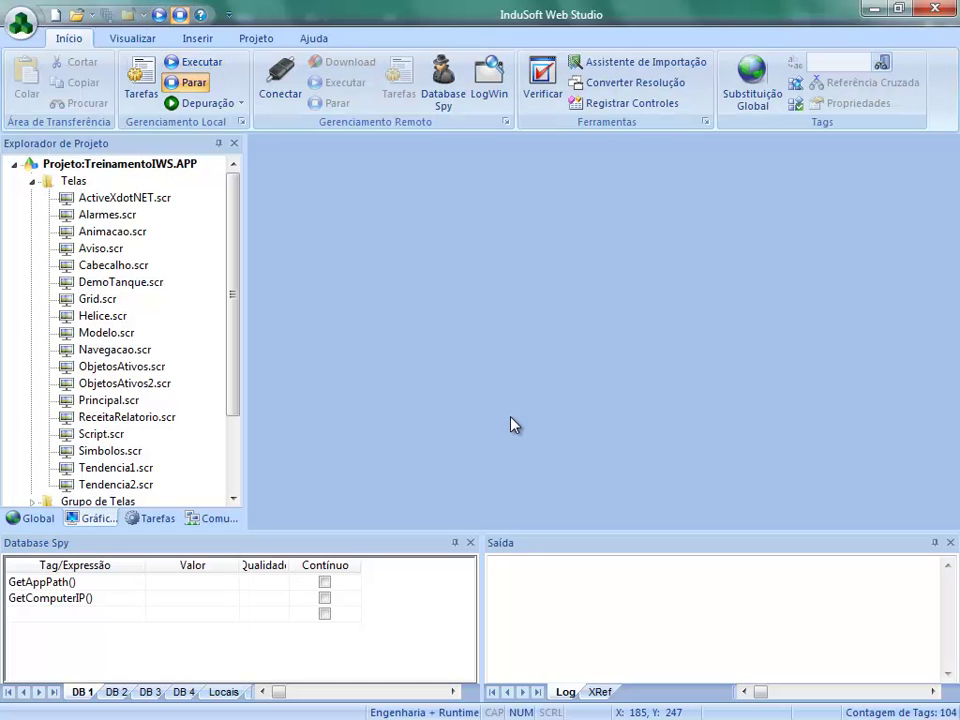
# - Launch Microsoft Access 2010 and open the recent database MeuBD.mdb
pyautogui.press('super')
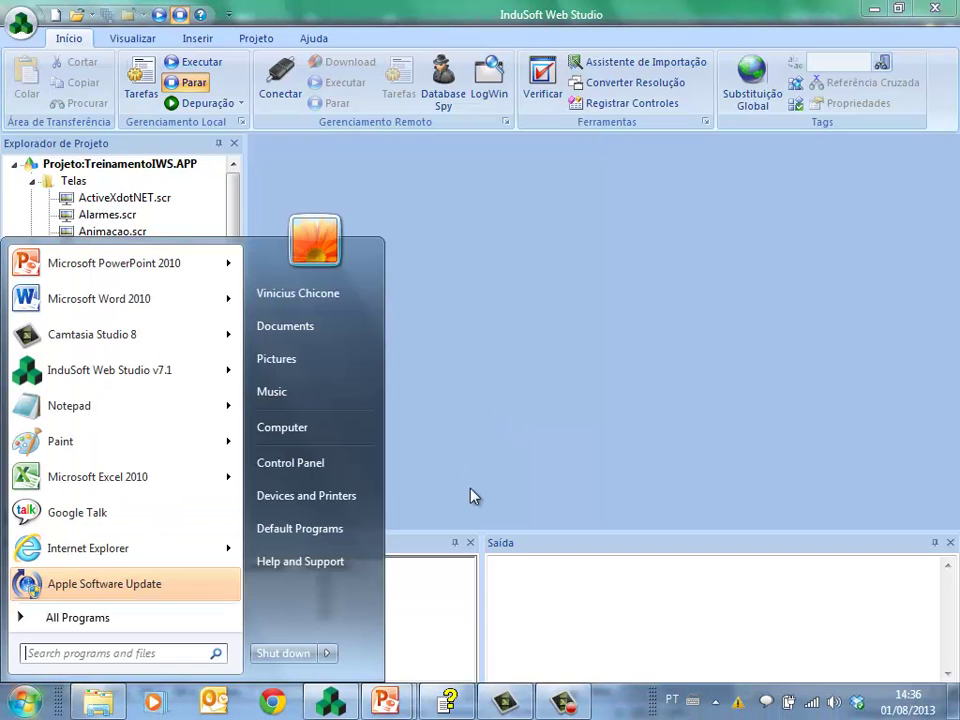
pyautogui.write('access')
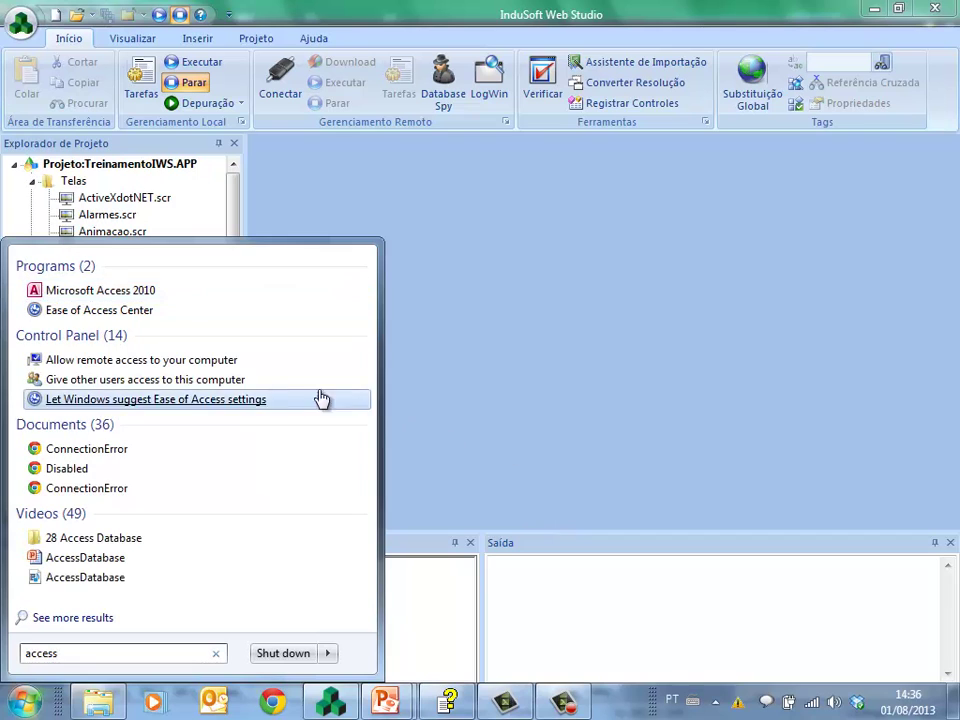
pyautogui.click(136, 292)
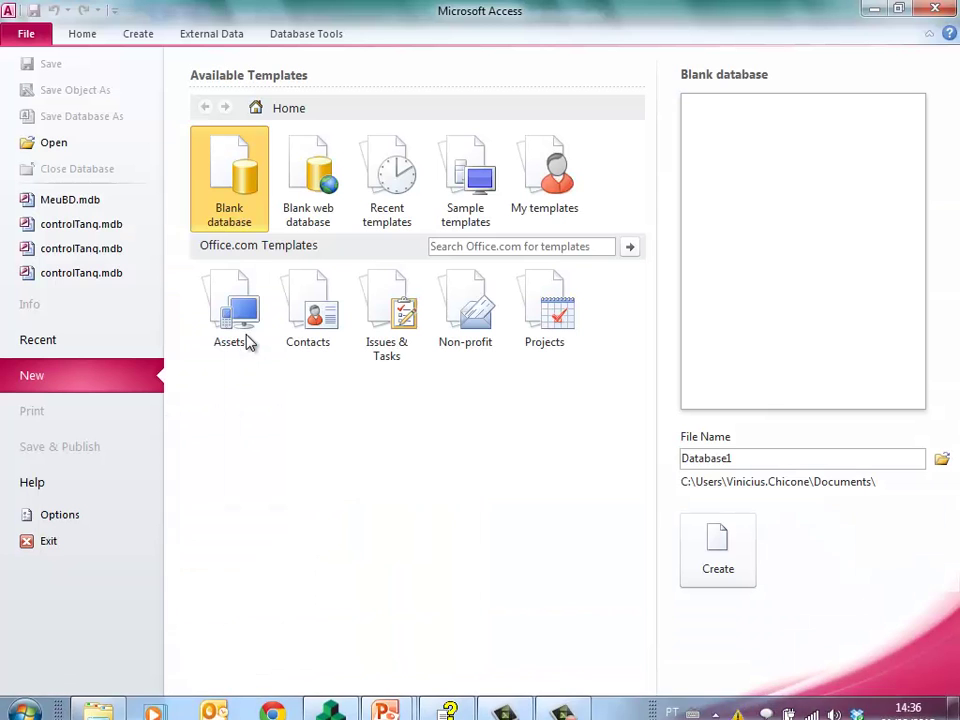
pyautogui.click(55, 205)
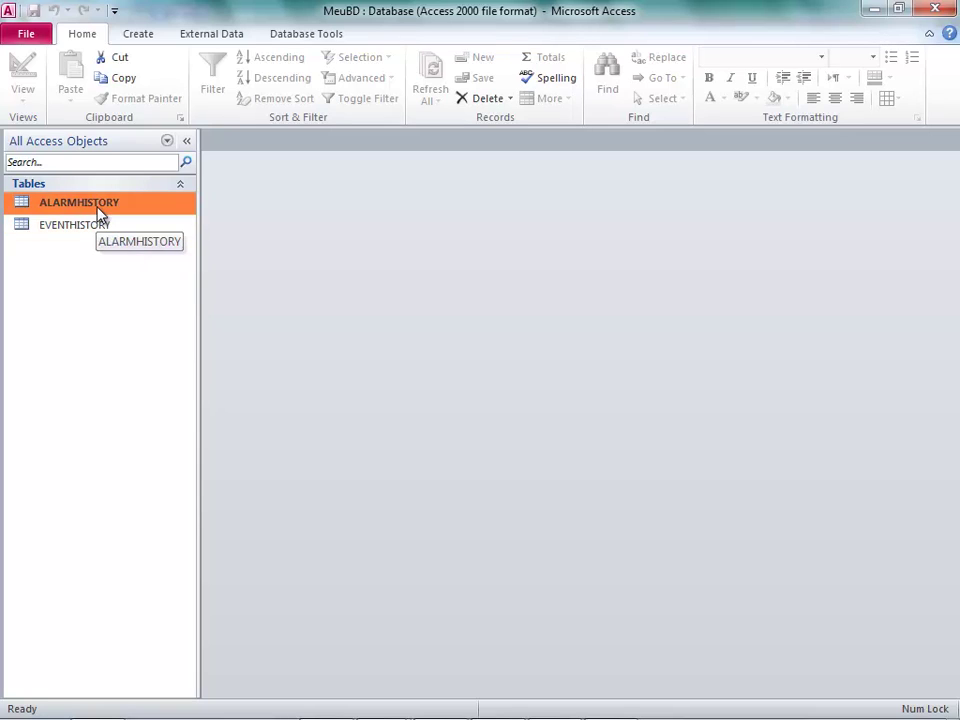
# - Open the ALARMHISTORY table, widen the Al_Start_Time column to show full dates and times, and review the stored alarm fields
pyautogui.doubleClick(100, 204)
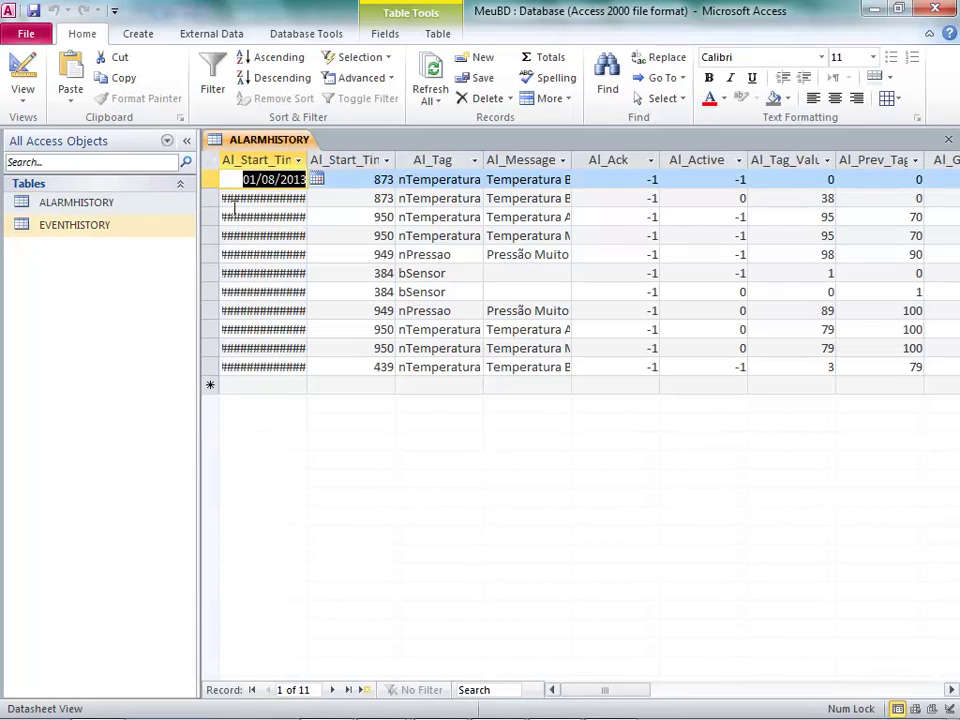
pyautogui.moveTo(311, 160); pyautogui.dragTo(371, 160)
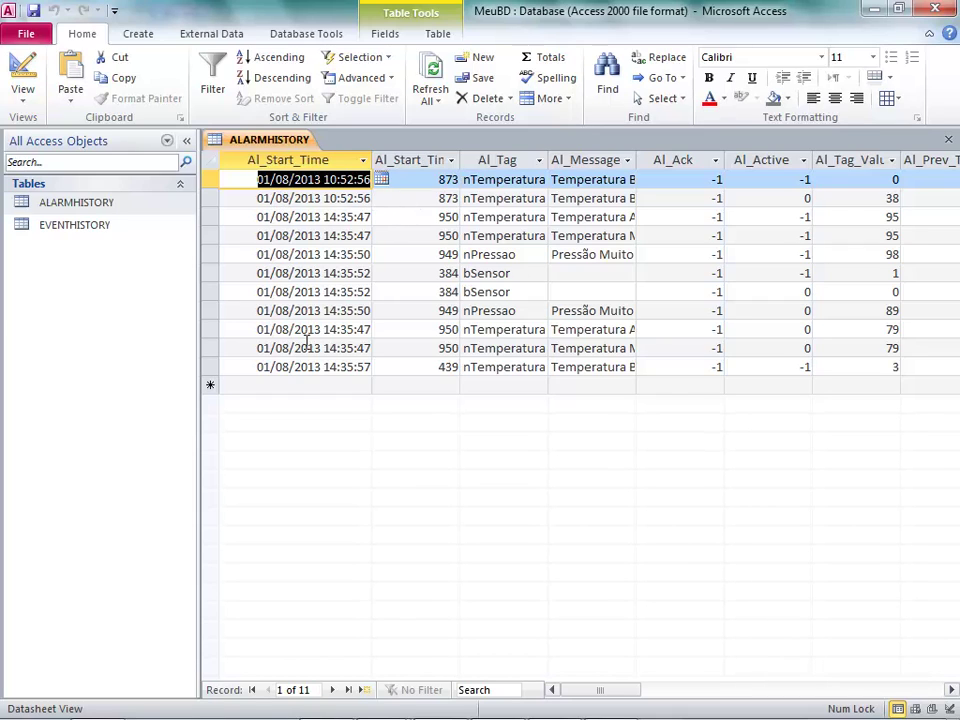
pyautogui.moveTo(588, 695); pyautogui.dragTo(783, 693)
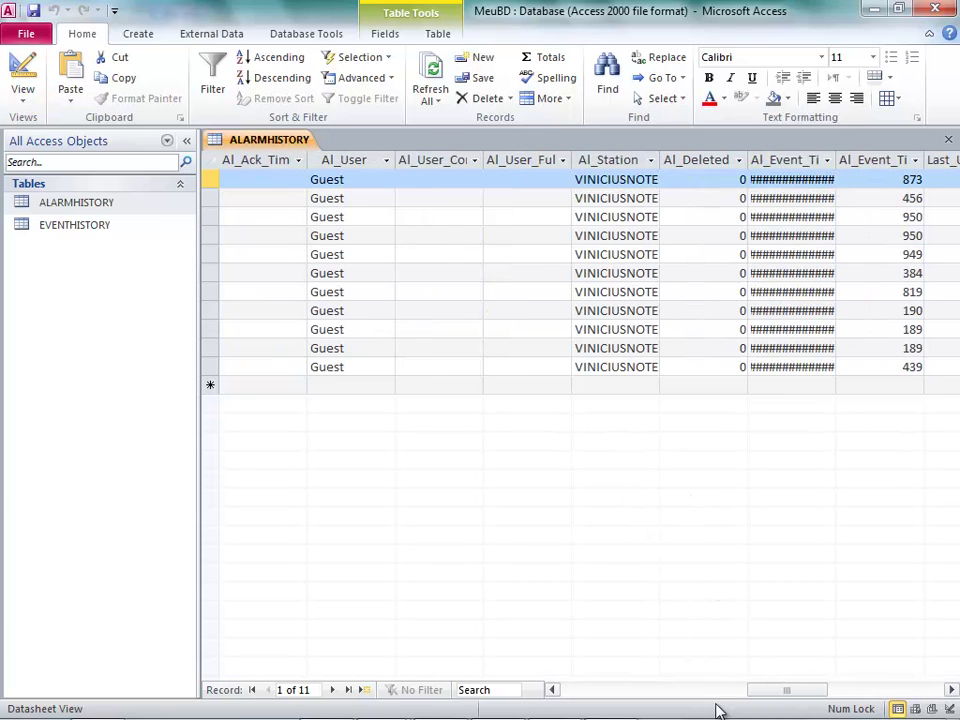
pyautogui.moveTo(779, 694); pyautogui.dragTo(594, 688)
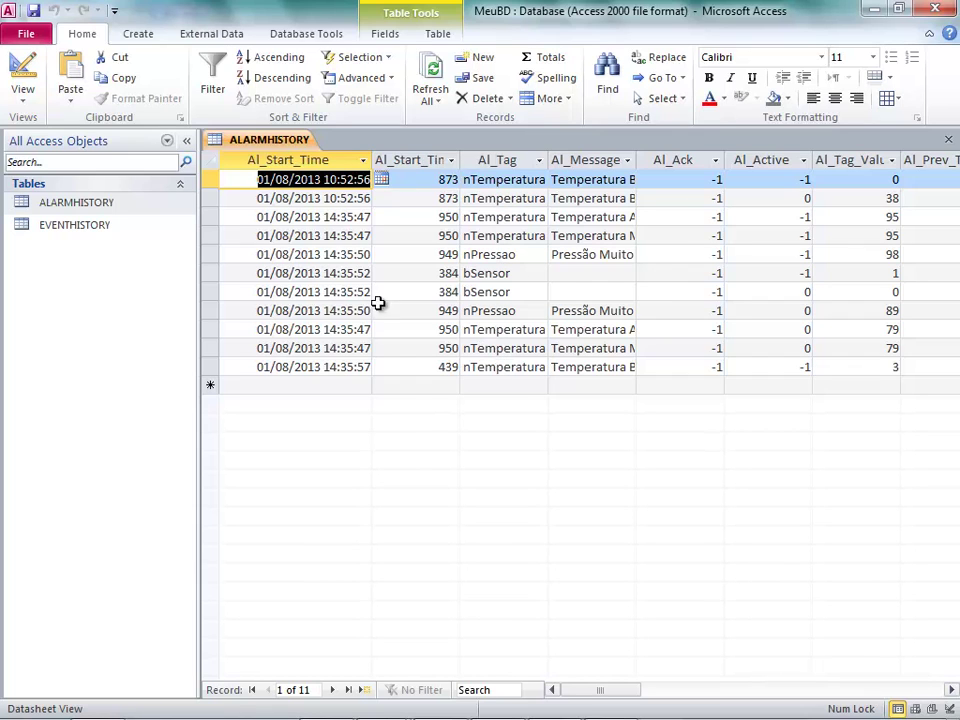
pyautogui.rightClick(247, 141)
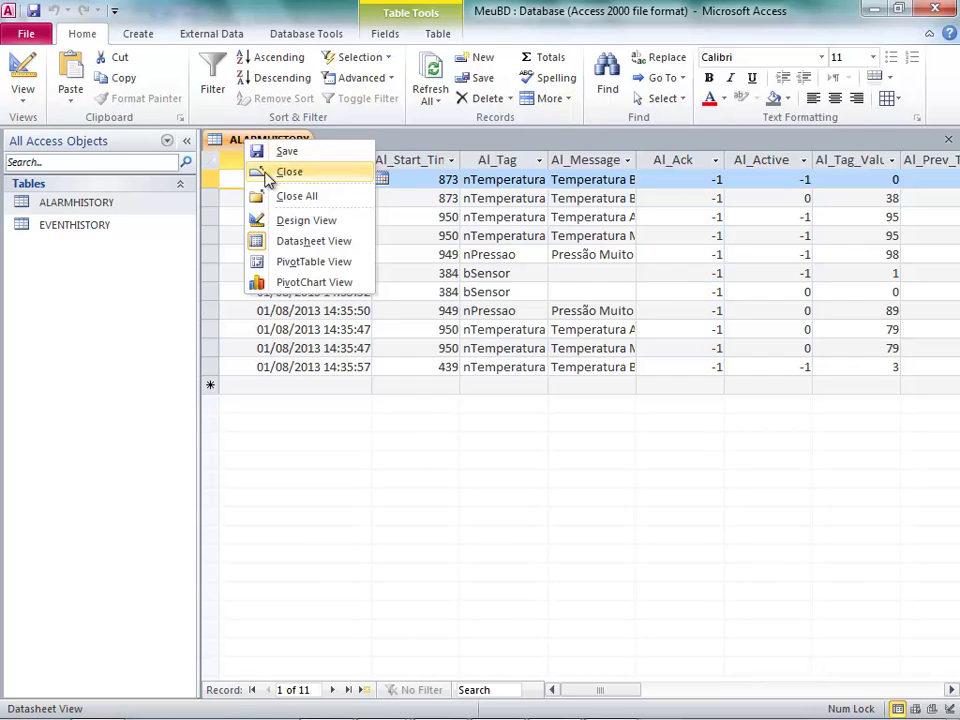
# - Open the EVENTHISTORY table, widen the Ev_Type and Ev_Time columns, and review the stored event records
pyautogui.doubleClick(124, 229)
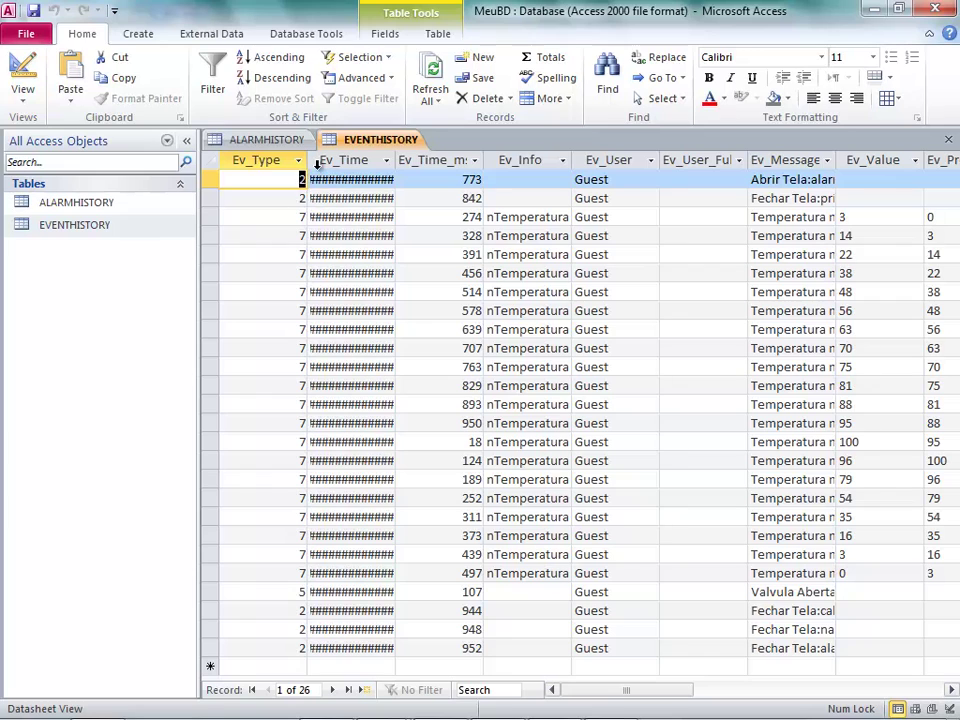
pyautogui.moveTo(307, 158); pyautogui.dragTo(352, 160)
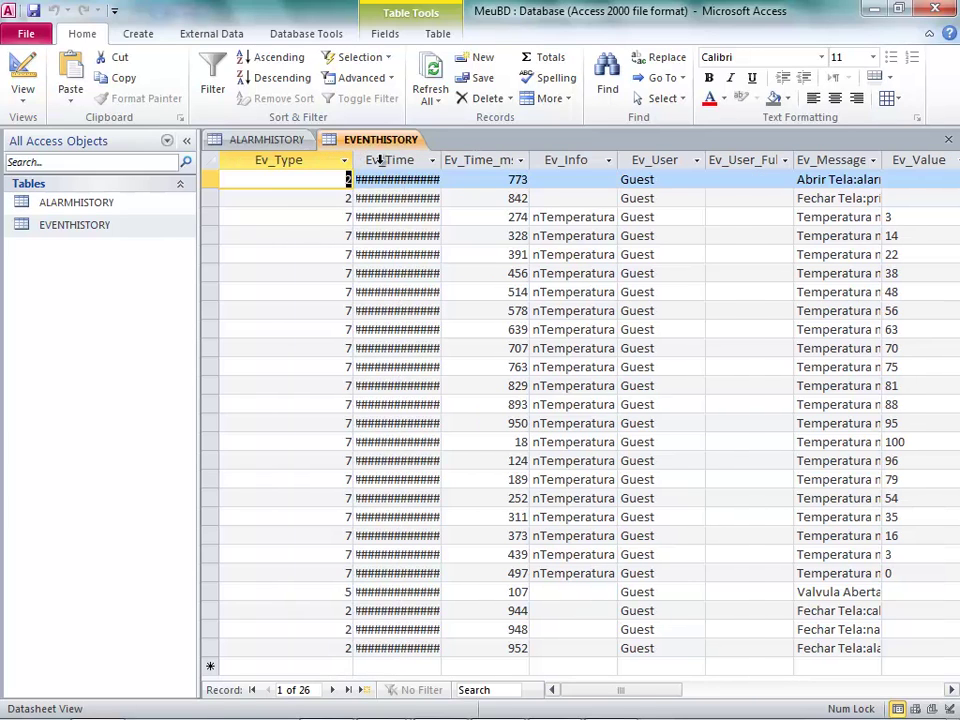
pyautogui.doubleClick(443, 160)
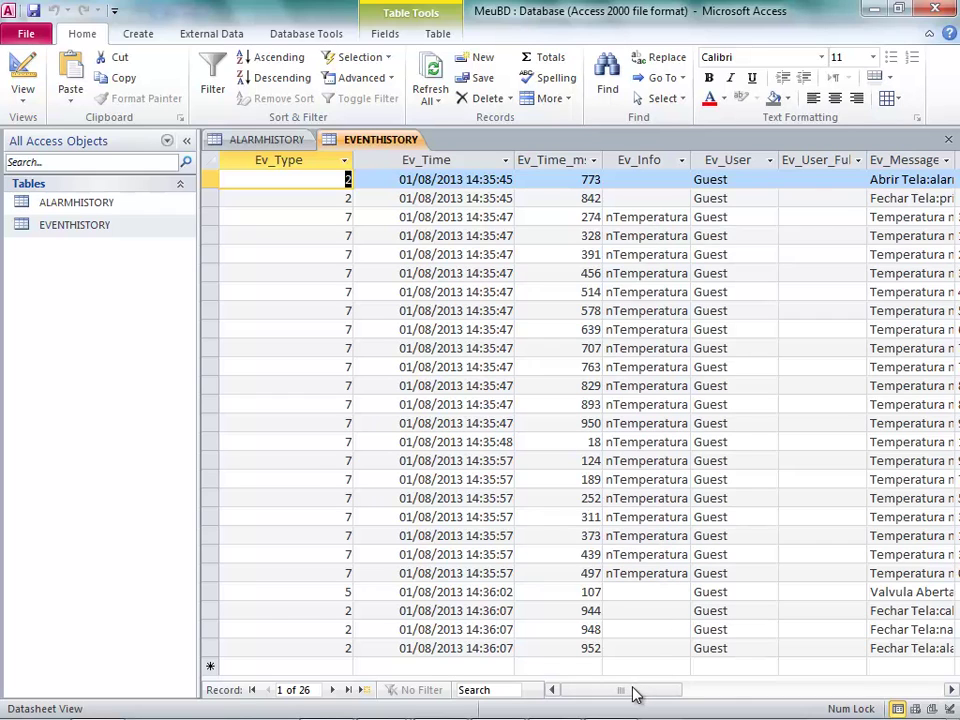
pyautogui.moveTo(634, 690); pyautogui.dragTo(591, 677)
# - Close the EVENTHISTORY and ALARMHISTORY tables, saving the layout changes of both
pyautogui.rightClick(365, 145)
pyautogui.click(403, 169)
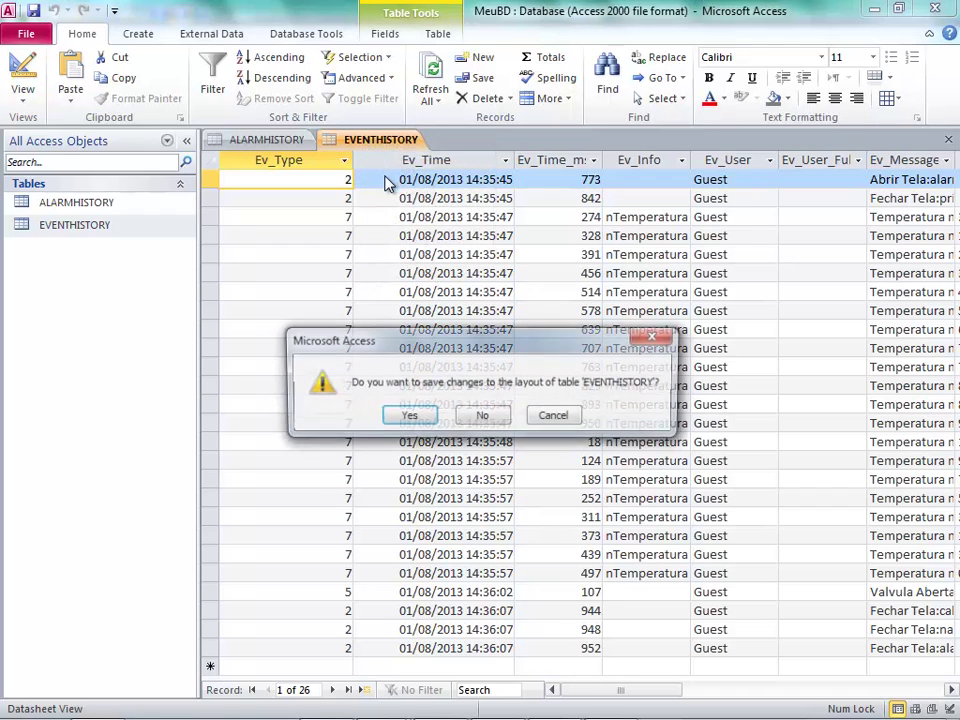
pyautogui.click(433, 422)
pyautogui.rightClick(282, 142)
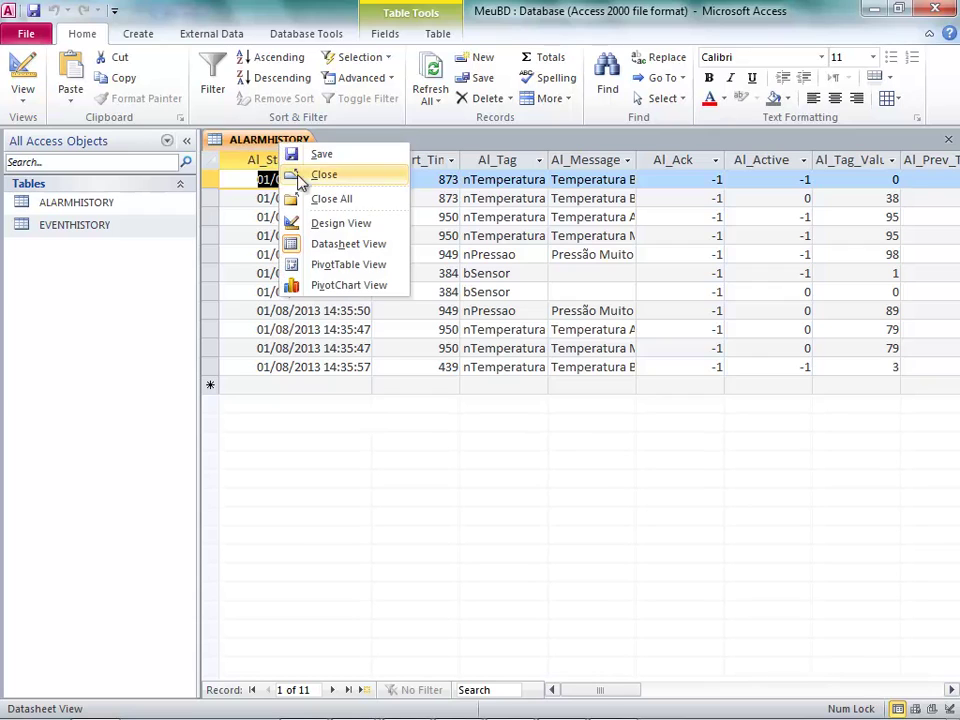
pyautogui.click(305, 178)
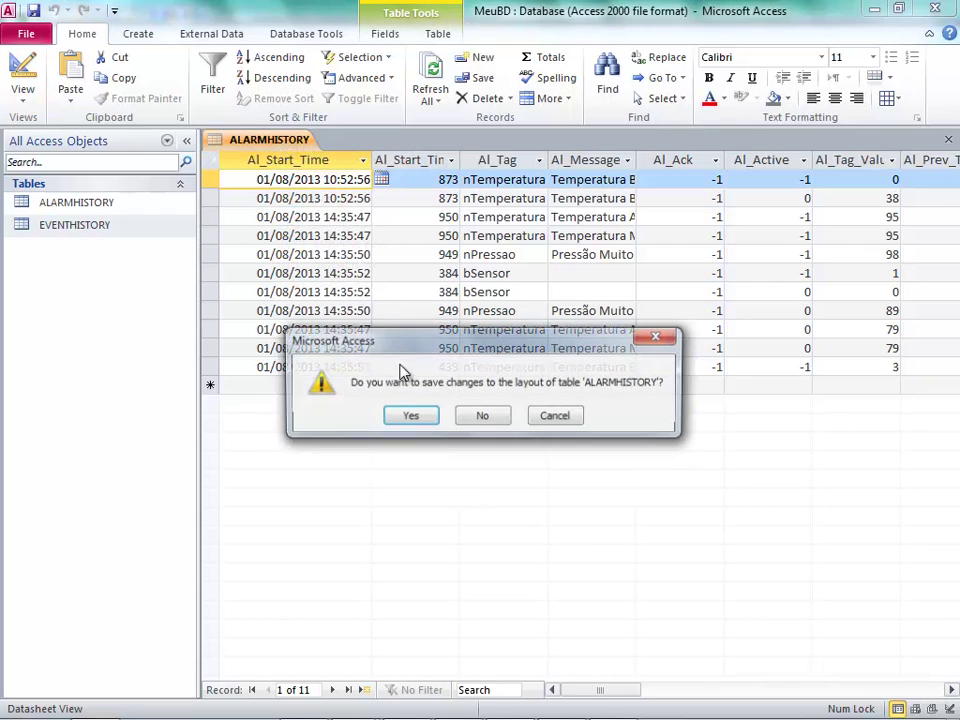
pyautogui.click(405, 421)
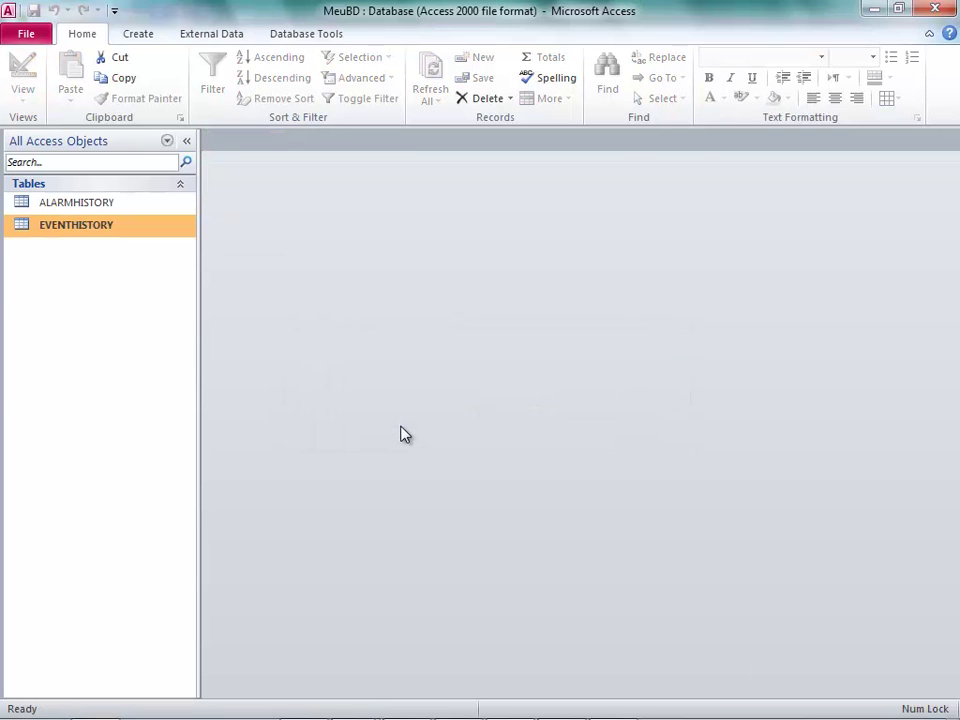
# - Switch to InduSoft Web Studio, open the Grid screen, and set the upper grid's data source to Banco de Dados
pyautogui.hotkey('alt', 'Tab')
pyautogui.hotkey('alt', 'Tab')
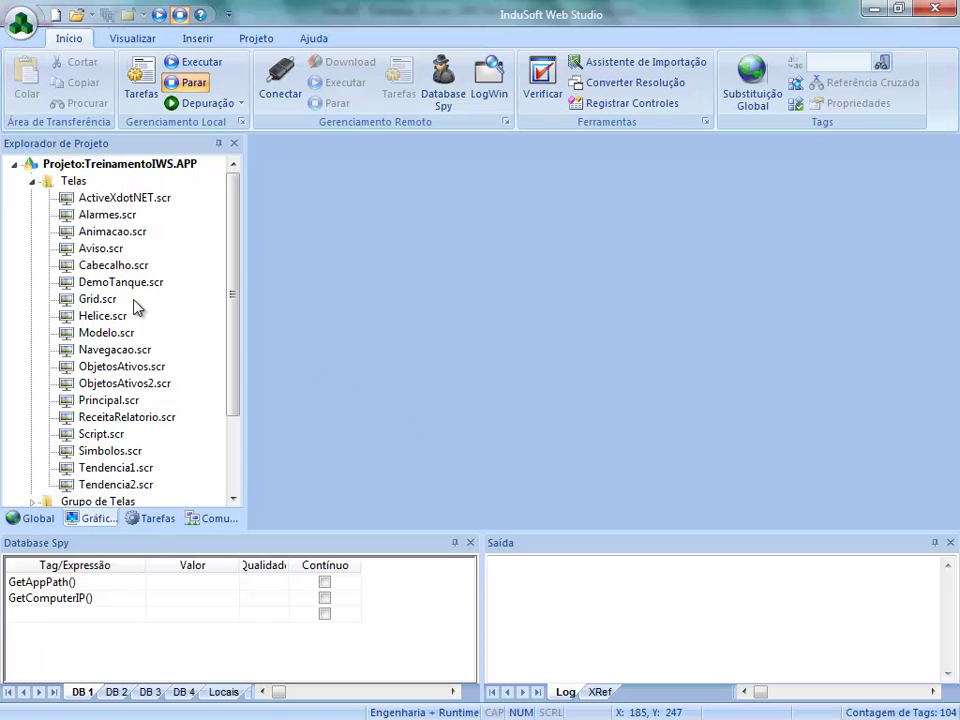
pyautogui.doubleClick(97, 299)
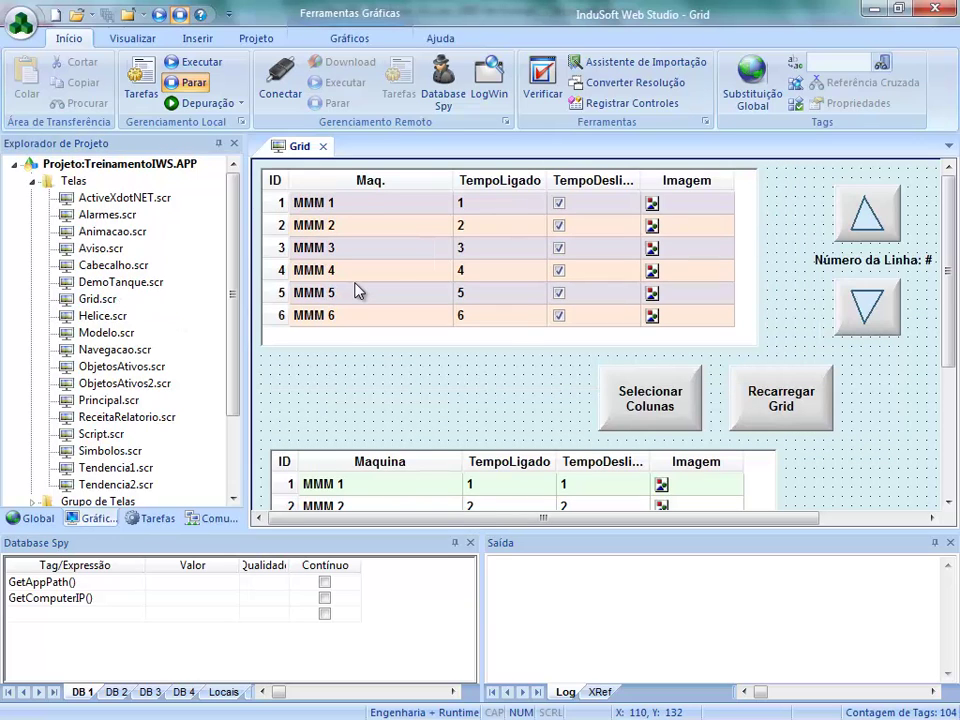
pyautogui.click(393, 277)
pyautogui.doubleClick(397, 272)
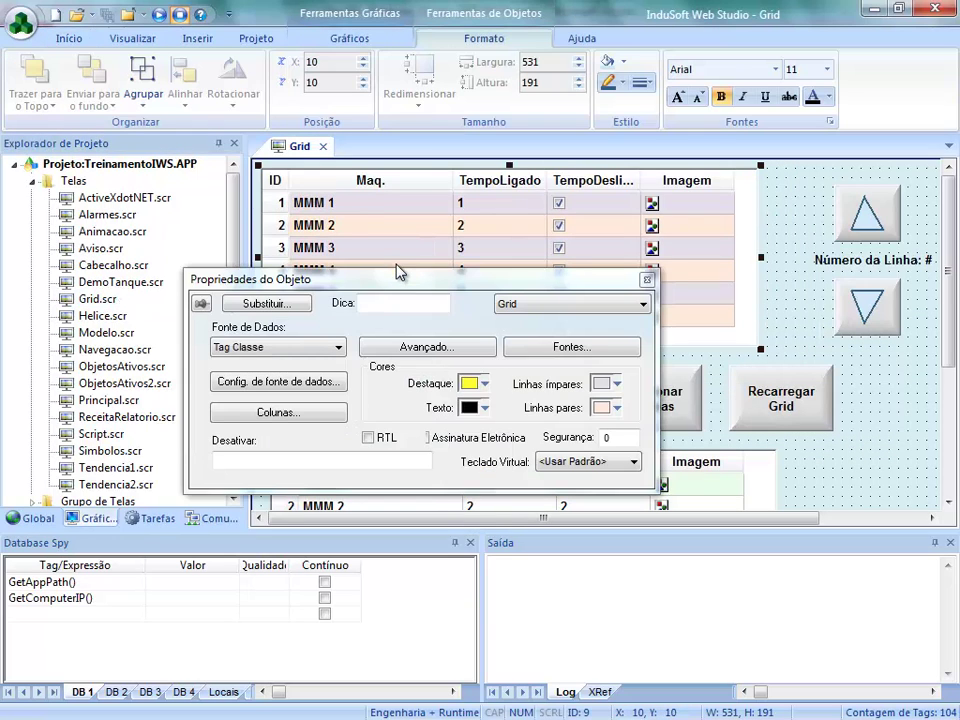
pyautogui.click(324, 348)
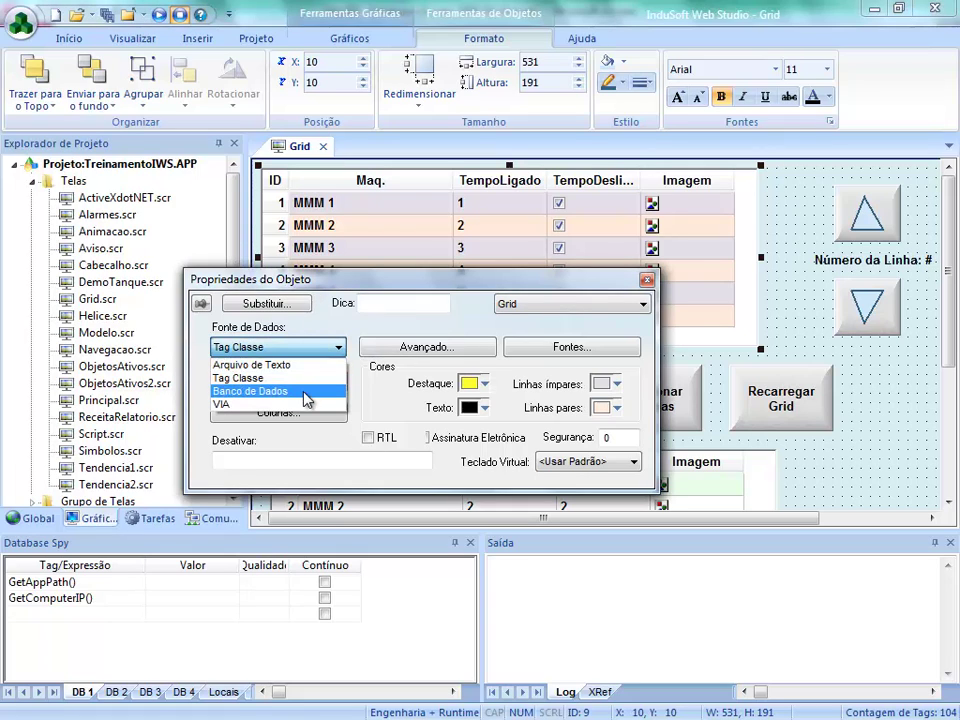
pyautogui.click(305, 400)
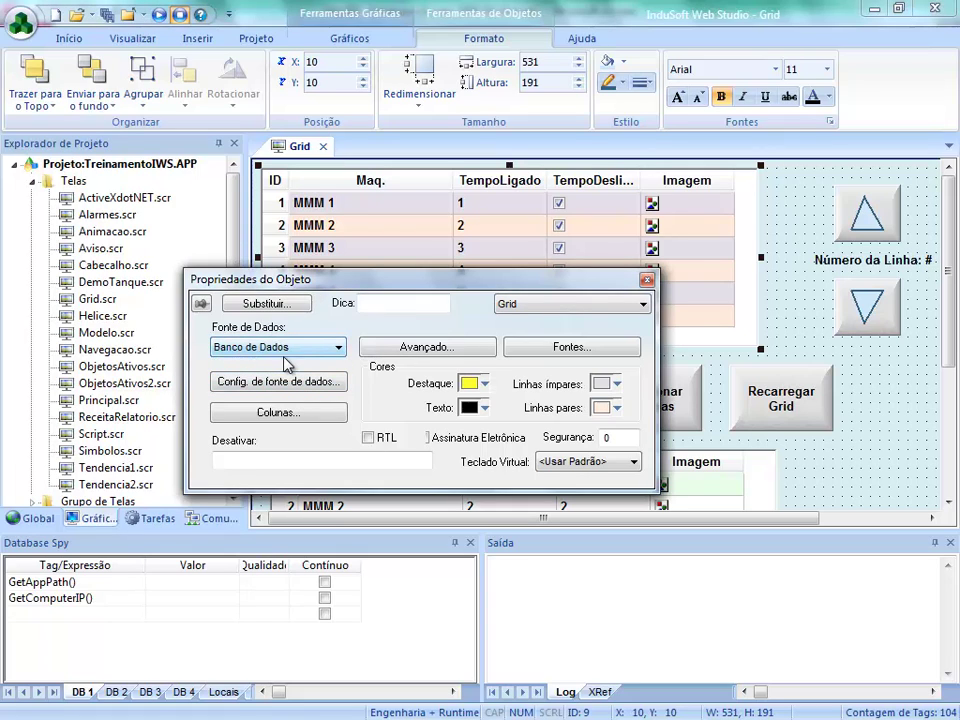
# - Accept the grid's database configuration with the project default and default table name, then close the Grid screen saving its changes
pyautogui.click(281, 383)
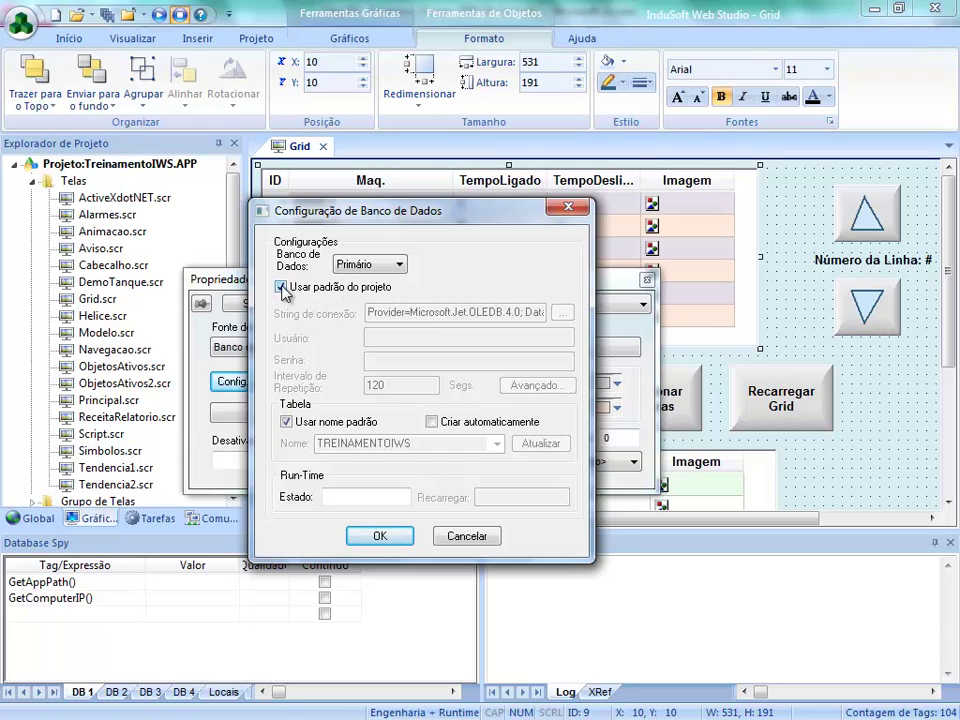
pyautogui.click(377, 538)
pyautogui.press('Escape')
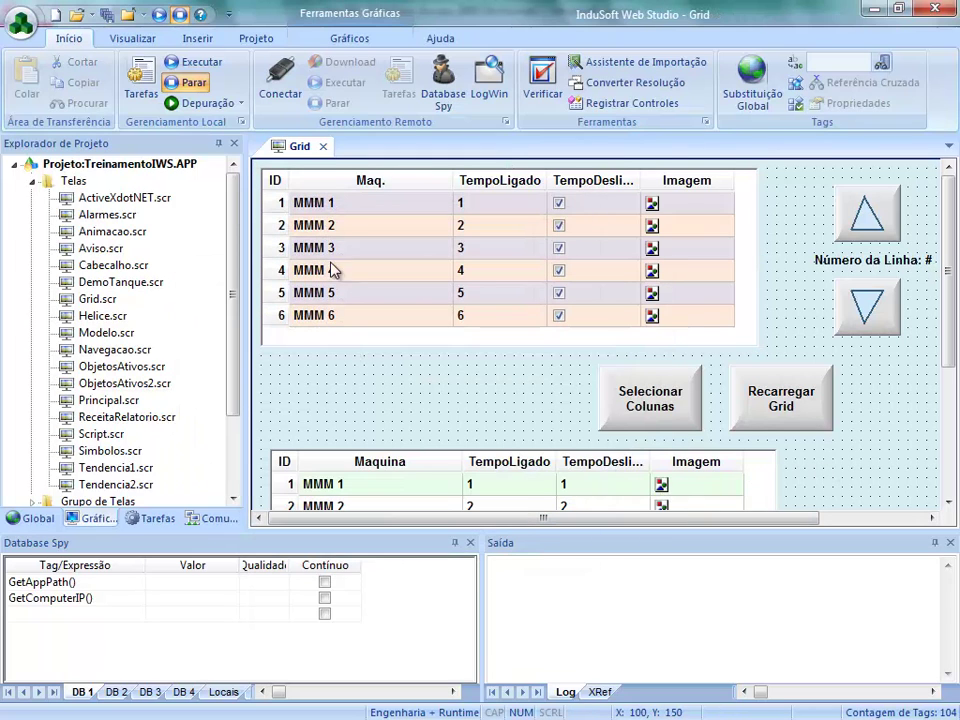
pyautogui.click(323, 146)
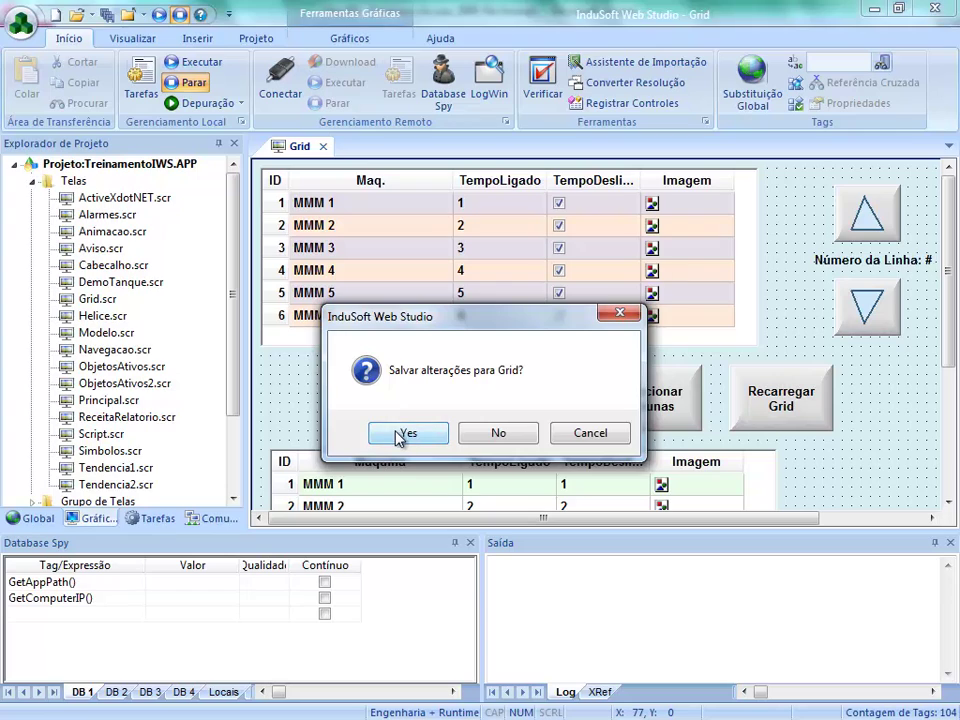
pyautogui.click(400, 437)
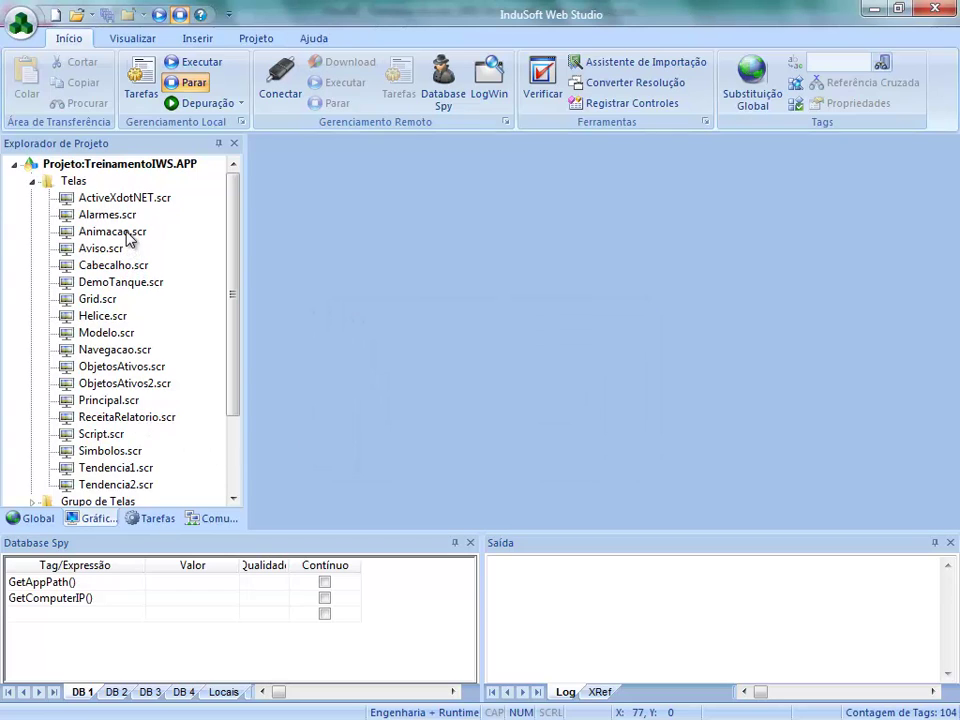
# - Open the ObjetosAtivos2 screen and examine the data source types available for the combo box, including Banco de Dados
pyautogui.doubleClick(134, 385)
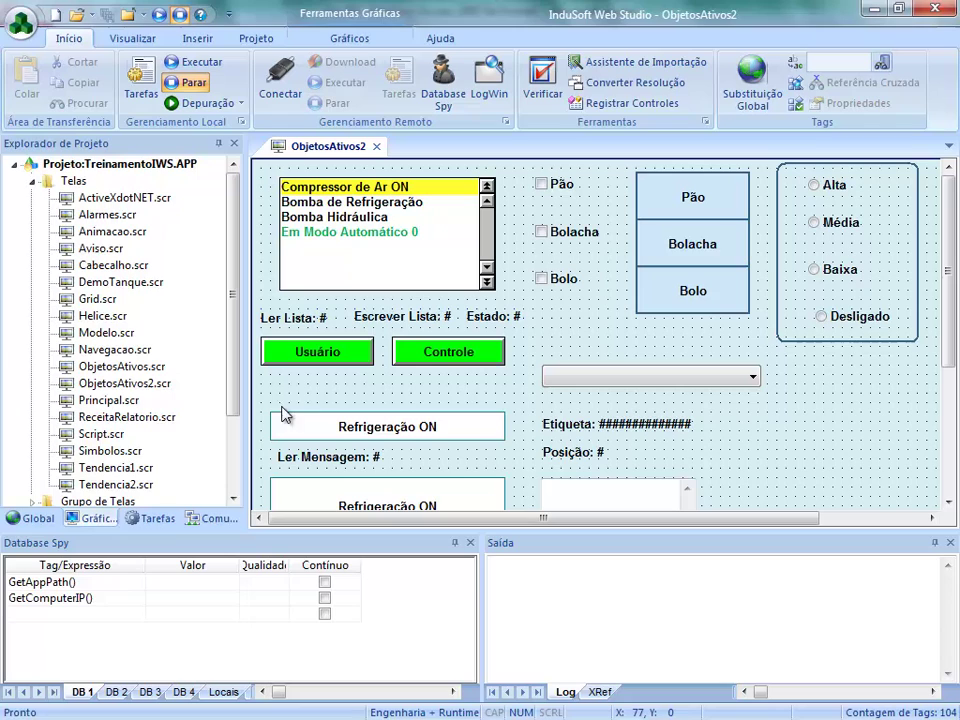
pyautogui.doubleClick(580, 385)
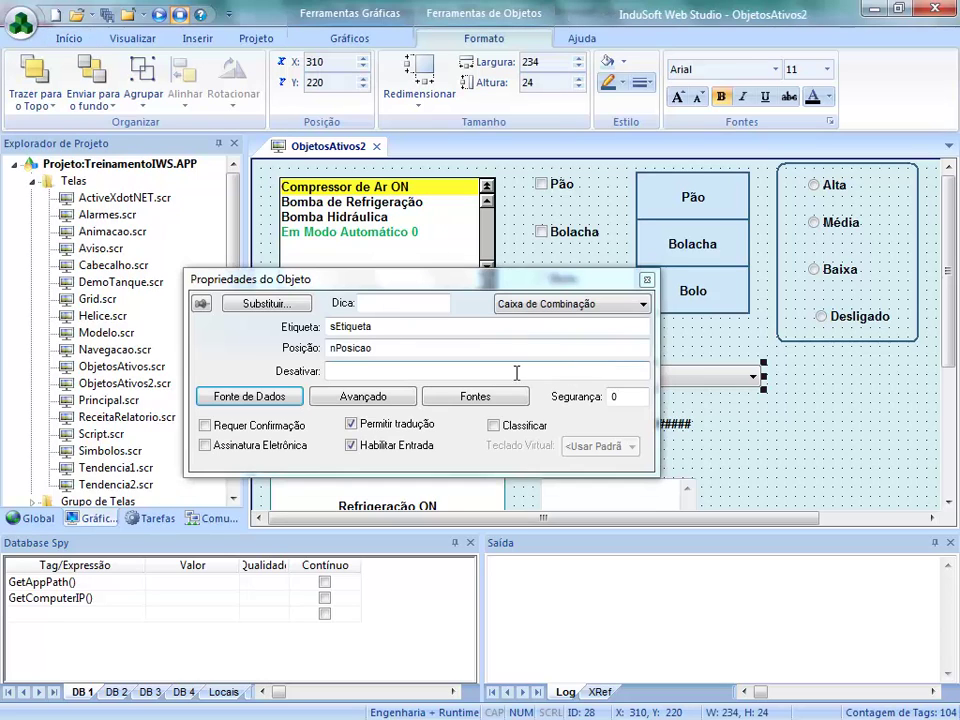
pyautogui.click(283, 400)
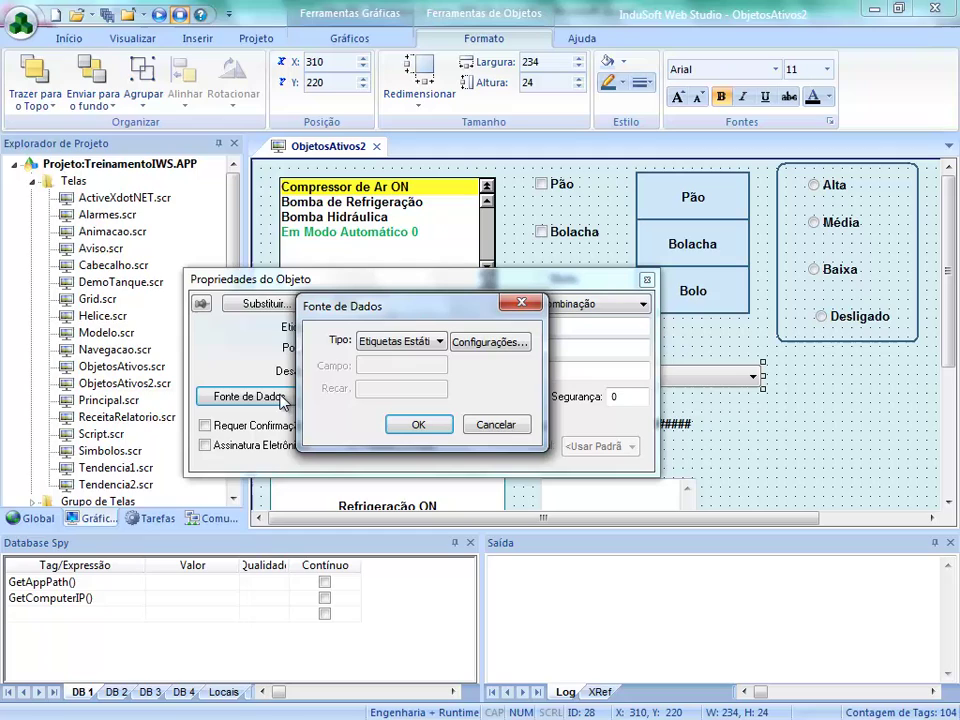
pyautogui.click(414, 341)
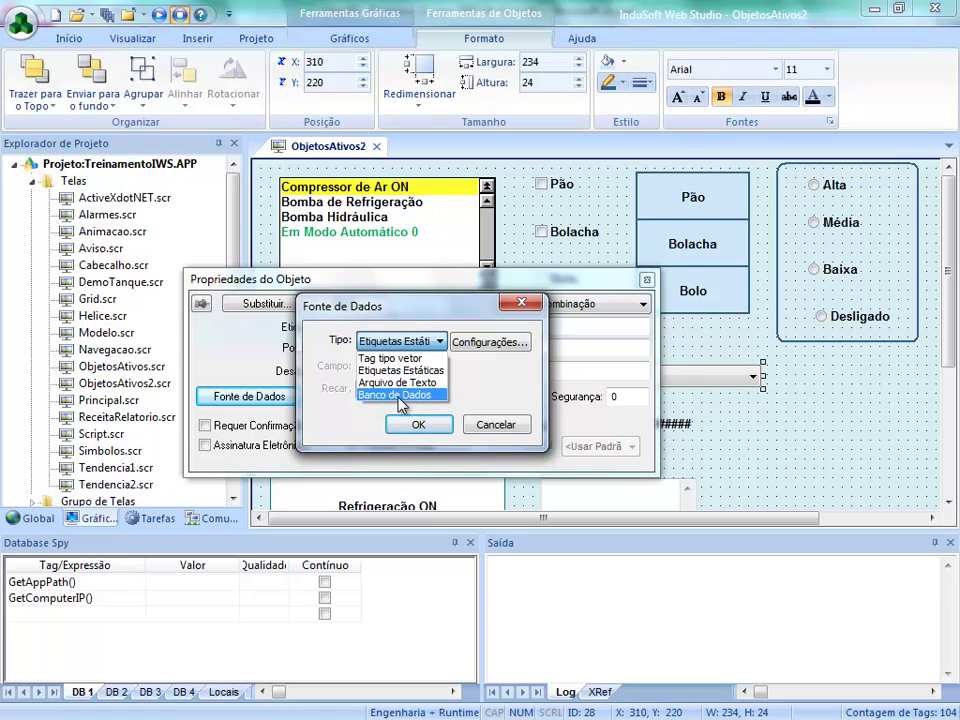
pyautogui.click(420, 425)
pyautogui.click(420, 425)
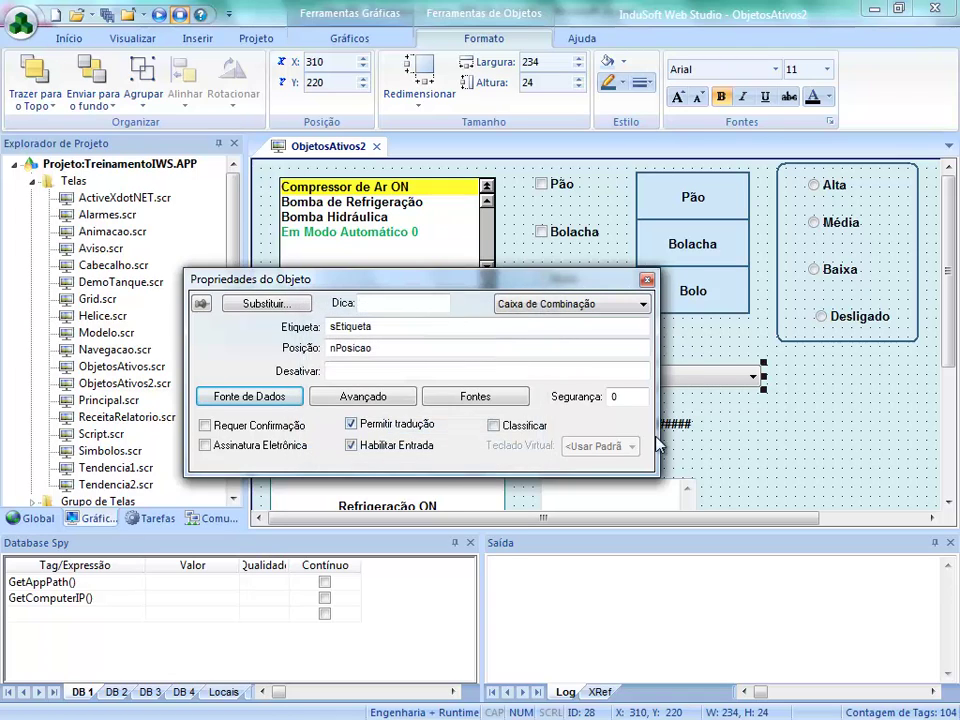
# - Leave the combo box's properties and close the ObjetosAtivos2 screen, saving its changes
pyautogui.click(729, 444)
pyautogui.click(377, 146)
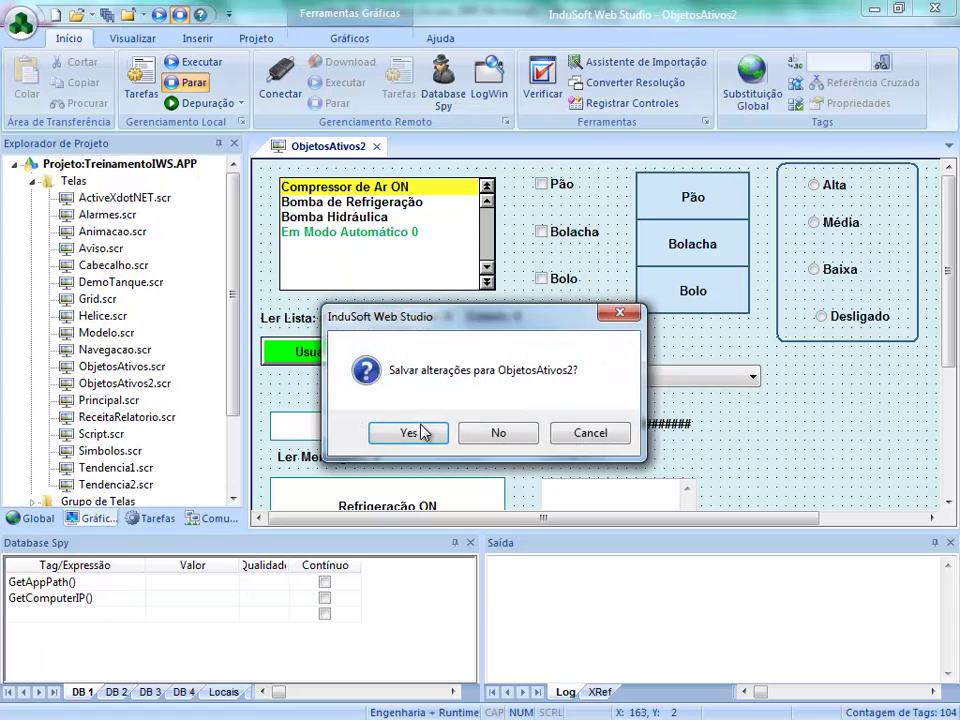
pyautogui.click(420, 427)
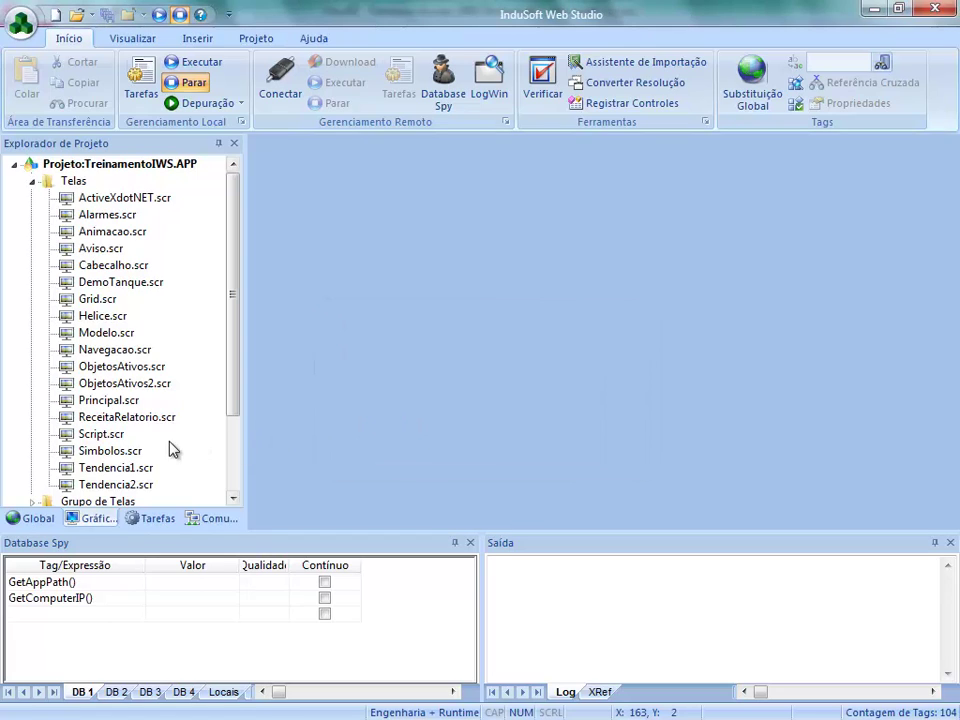
# - Open the Histórico trend task, set its history format to Banco de Dados, and accept the default database configuration
pyautogui.click(150, 518)
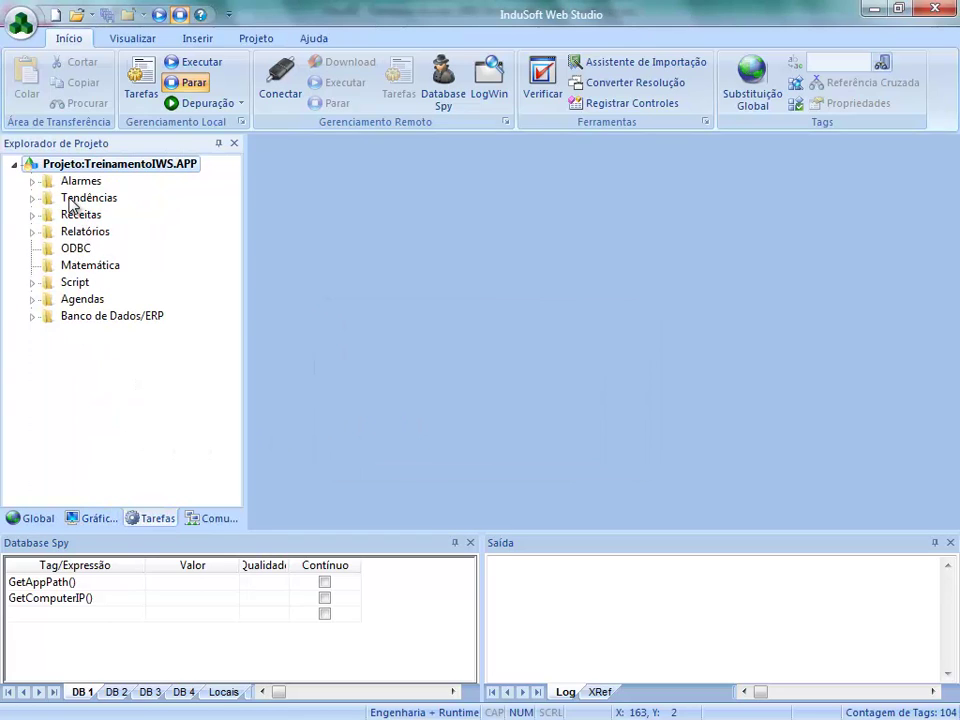
pyautogui.click(32, 198)
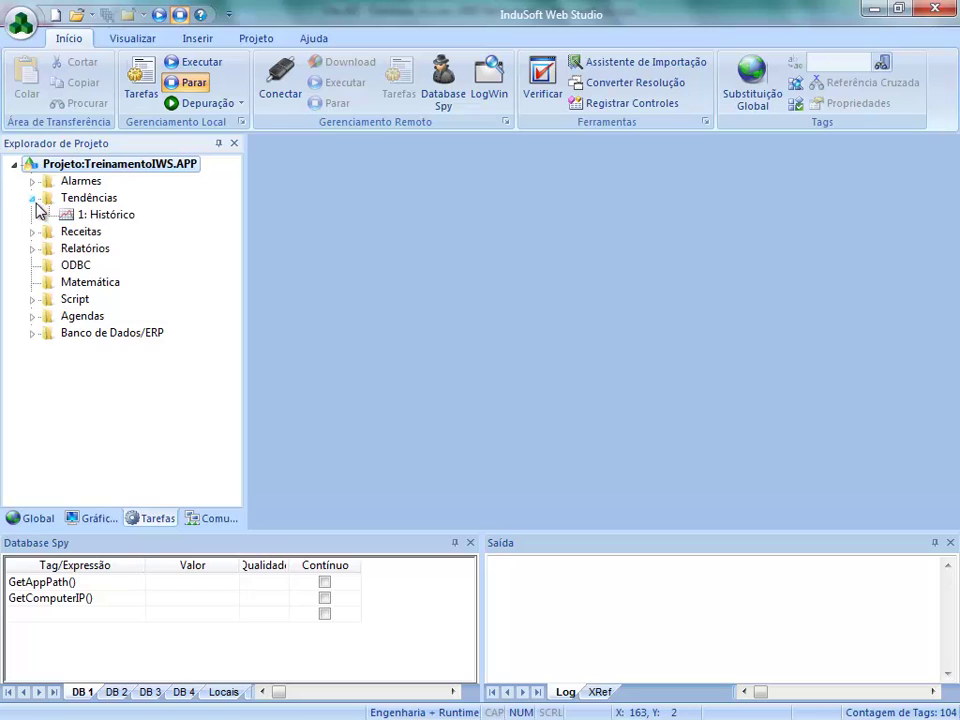
pyautogui.doubleClick(100, 215)
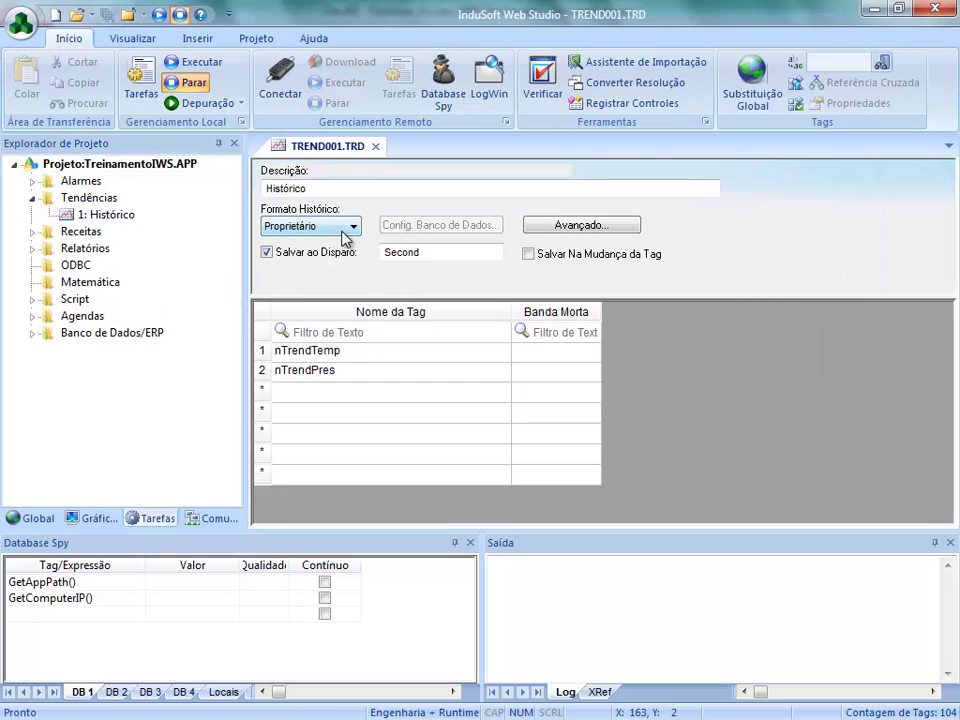
pyautogui.click(352, 228)
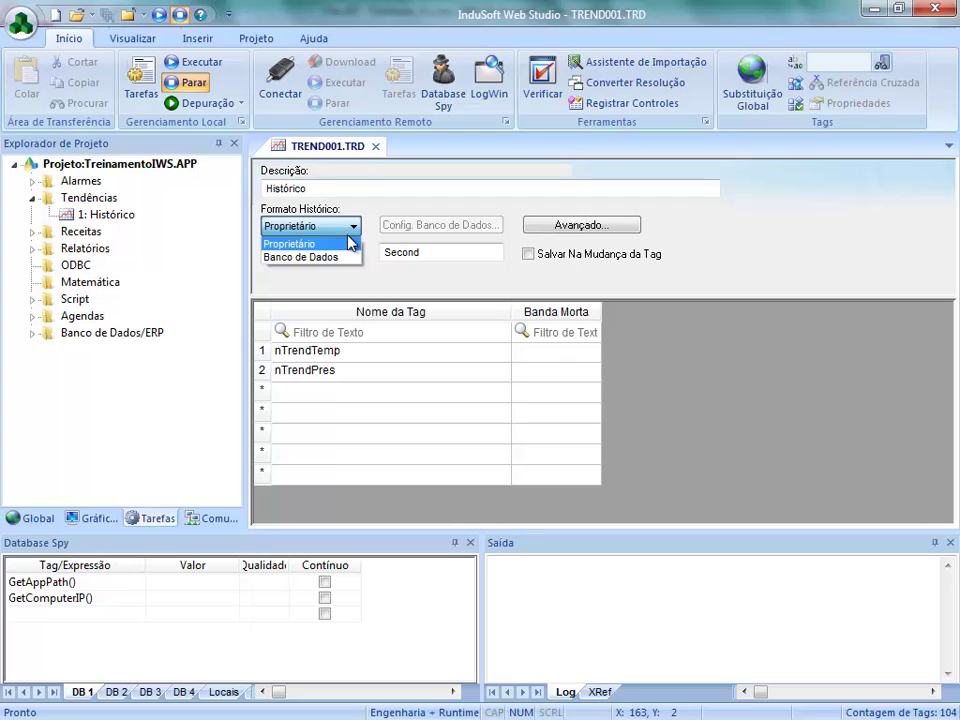
pyautogui.click(300, 257)
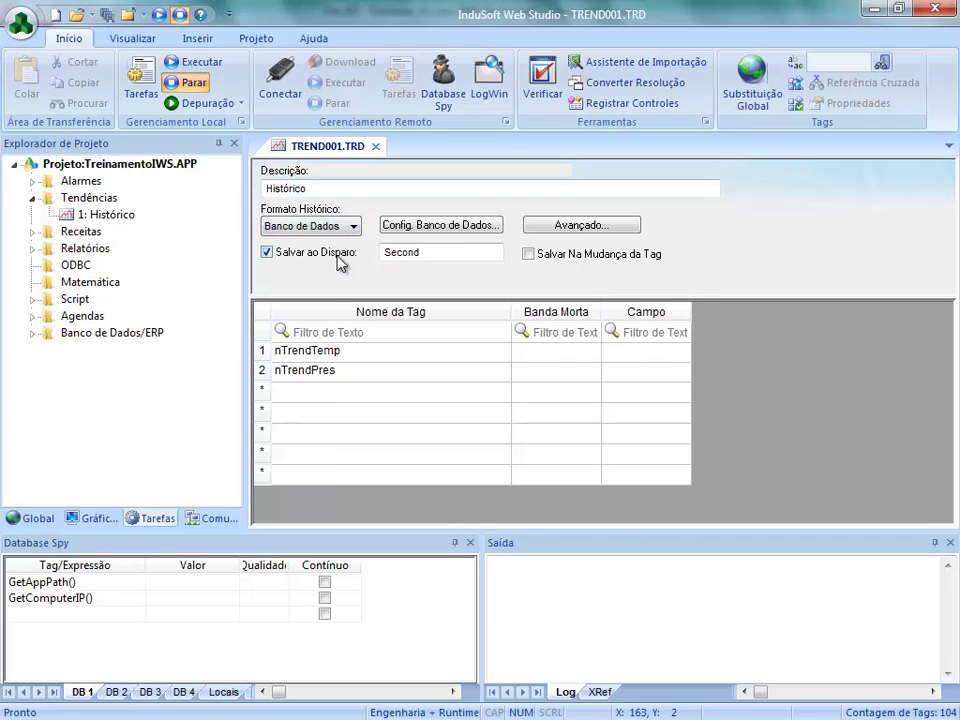
pyautogui.click(399, 232)
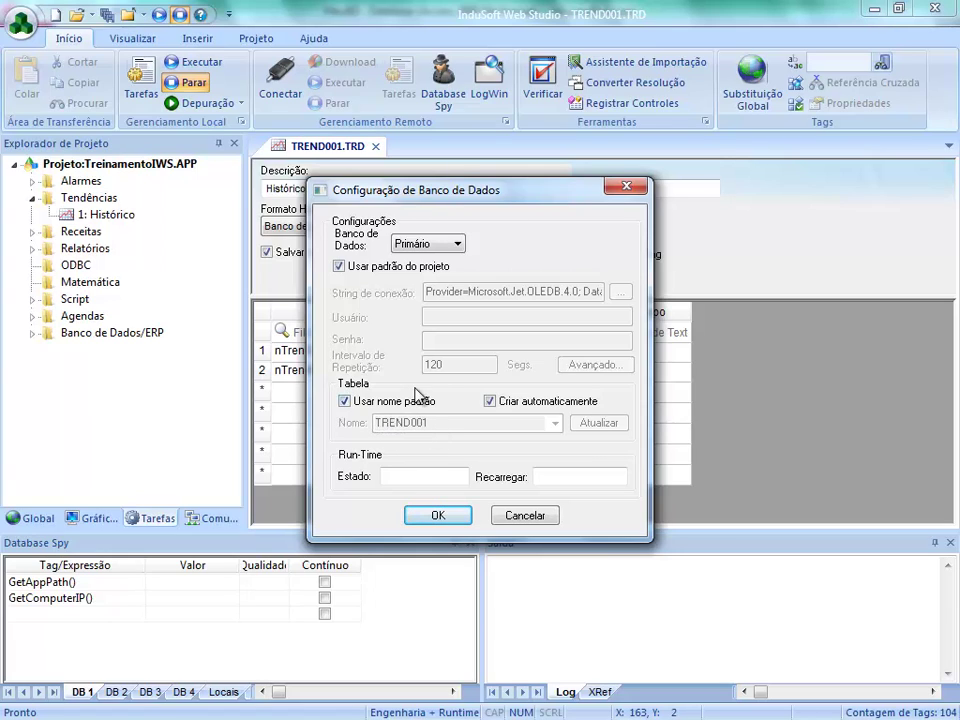
pyautogui.click(432, 516)
# - Set the trend's history format back to Proprietário and close the worksheet, saving its changes
pyautogui.click(352, 227)
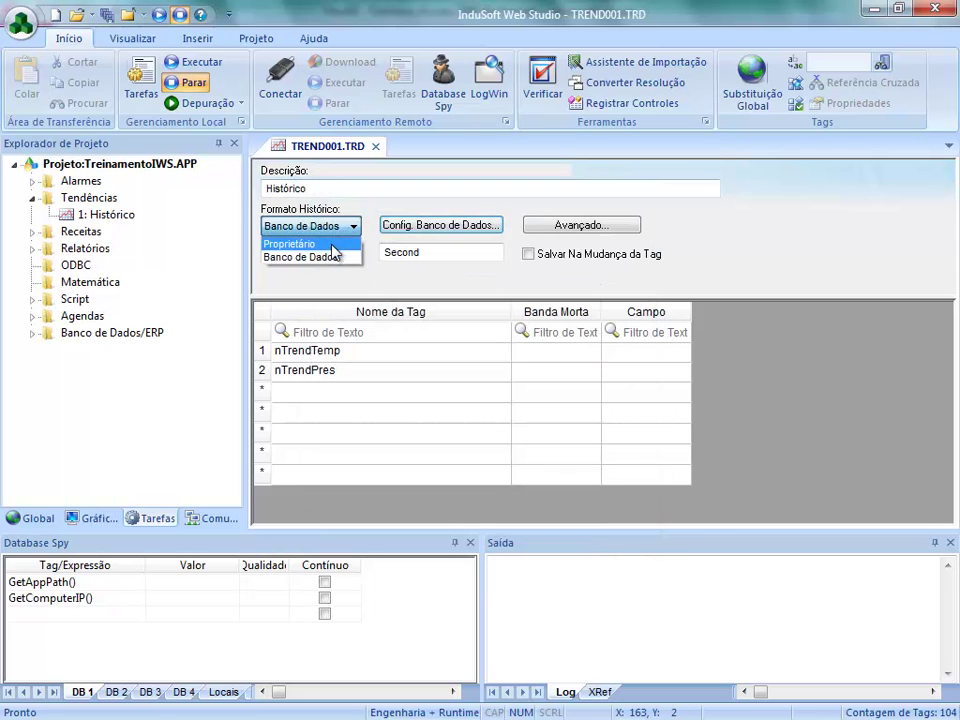
pyautogui.click(320, 242)
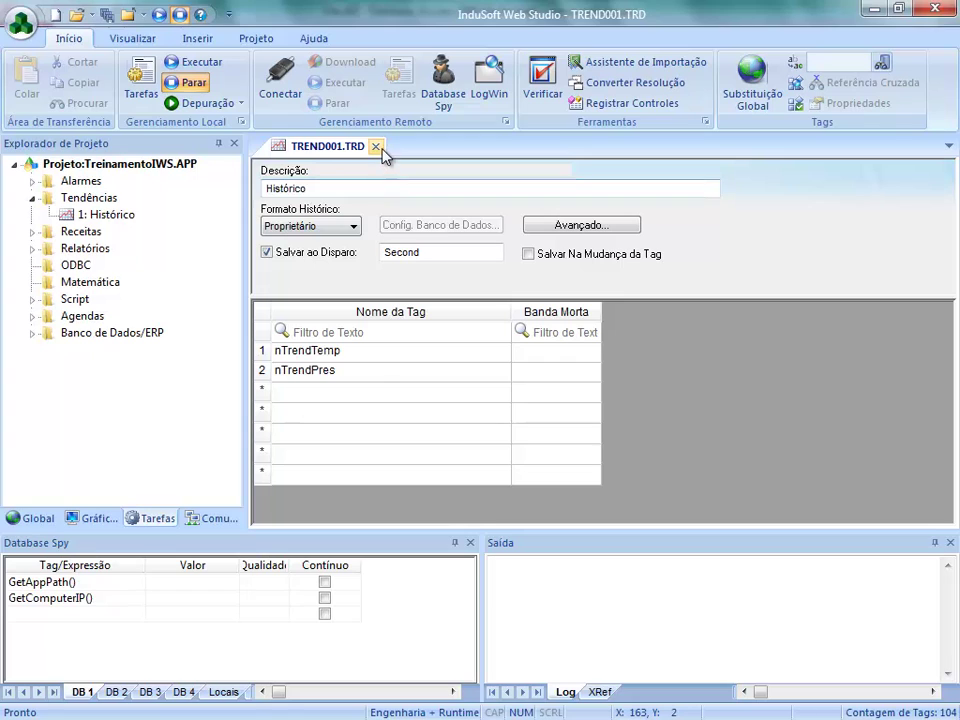
pyautogui.click(376, 147)
pyautogui.click(397, 425)
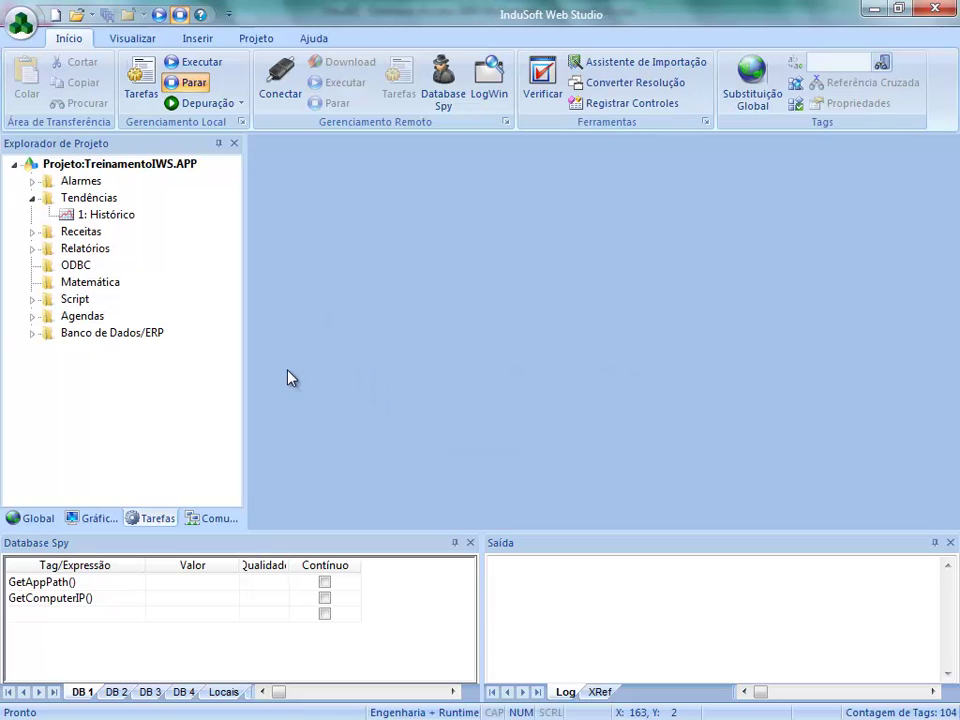
# - Start inserting a new database connection under Conexões in the Banco de Dados/ERP tasks
pyautogui.click(32, 334)
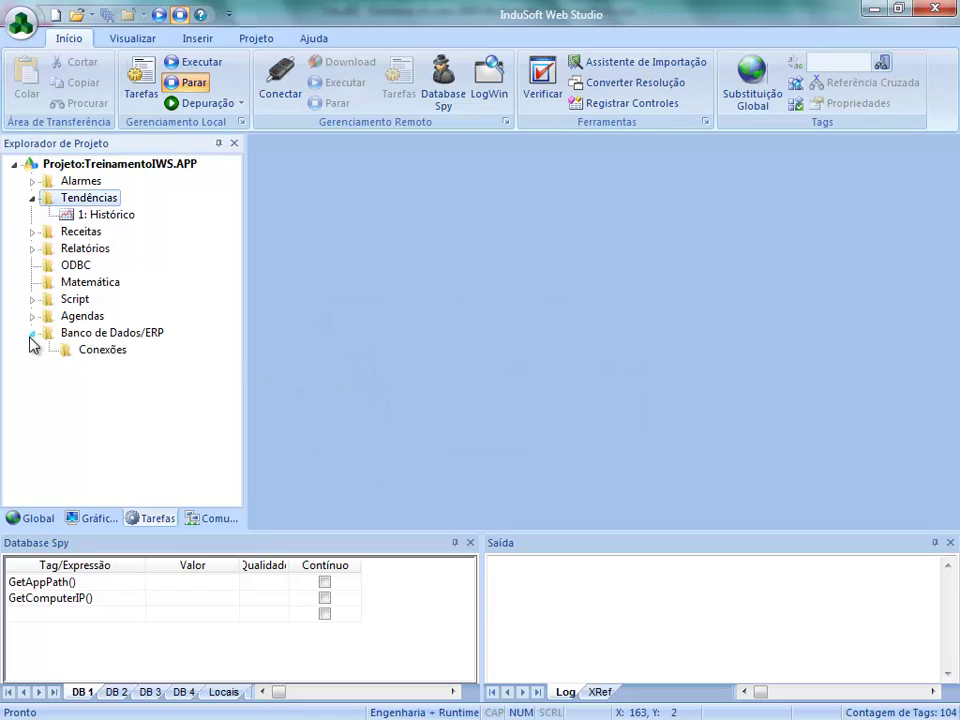
pyautogui.click(90, 359)
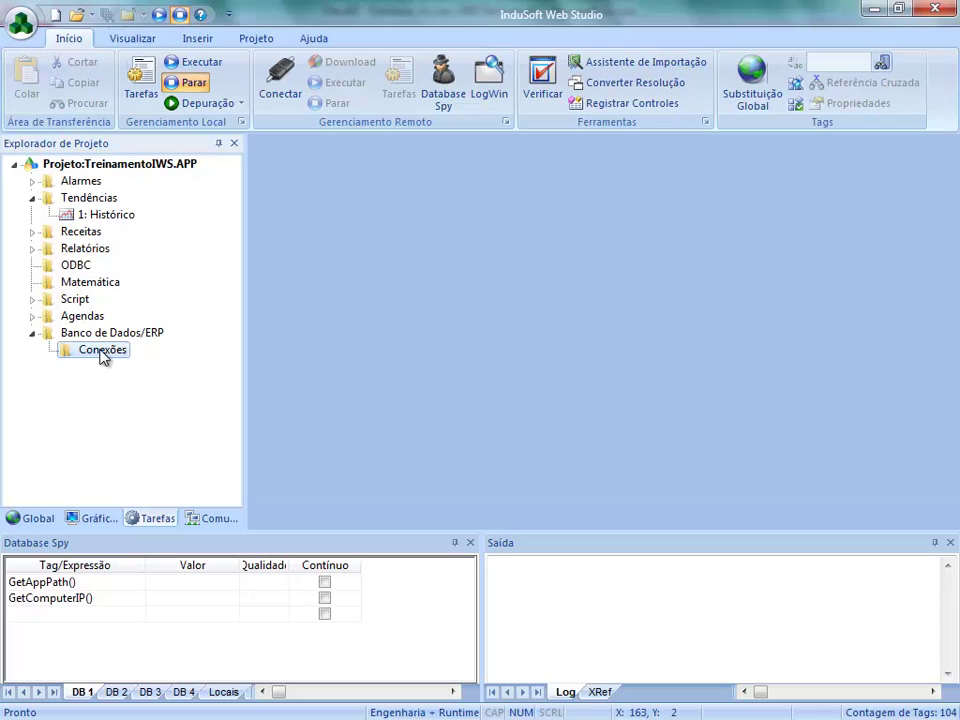
pyautogui.rightClick(101, 351)
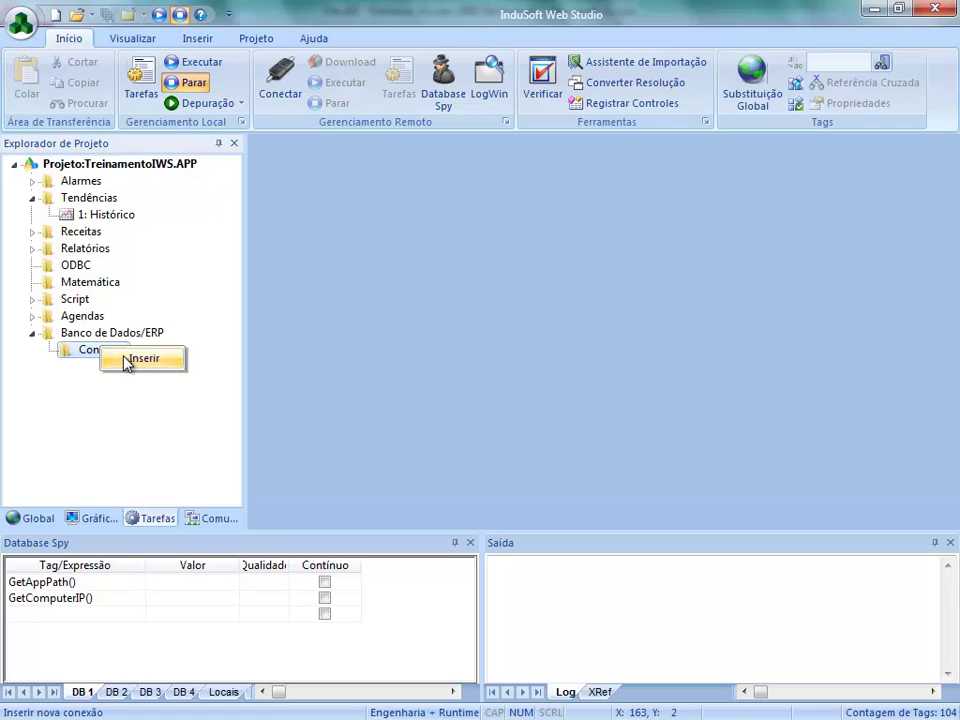
pyautogui.click(140, 358)
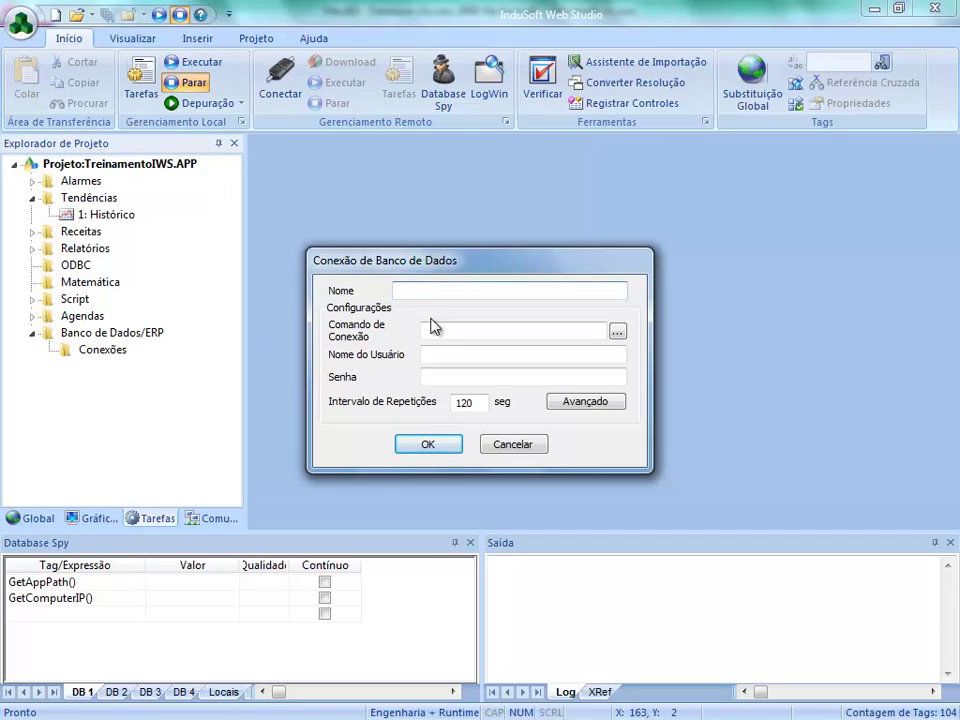
# - Examine the OLE DB providers offered for the connection command, and cancel without choosing one
pyautogui.click(437, 332)
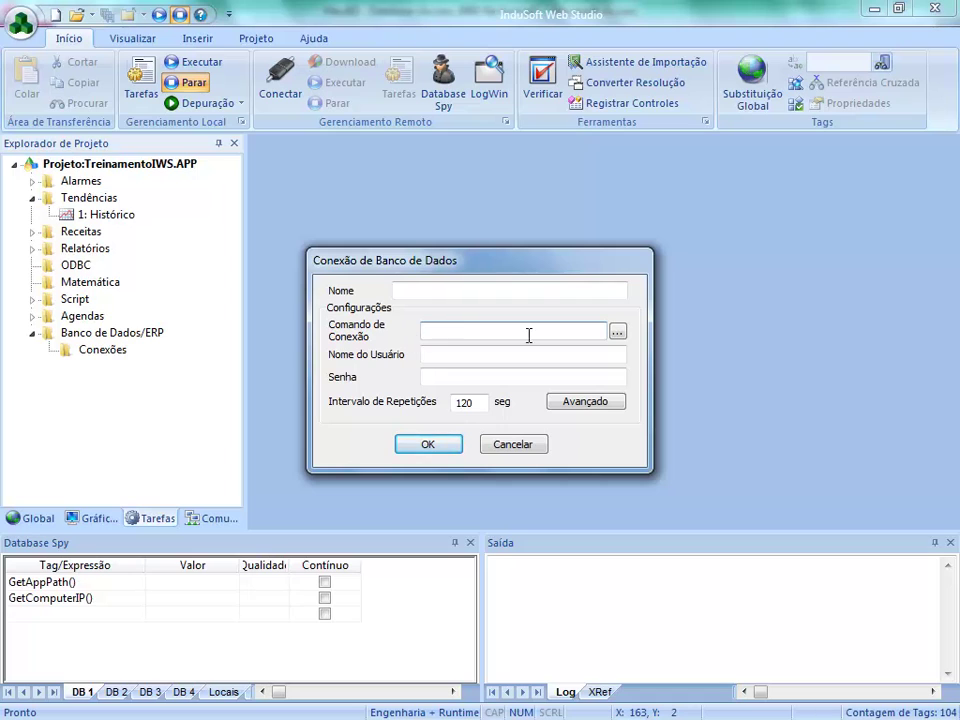
pyautogui.click(617, 331)
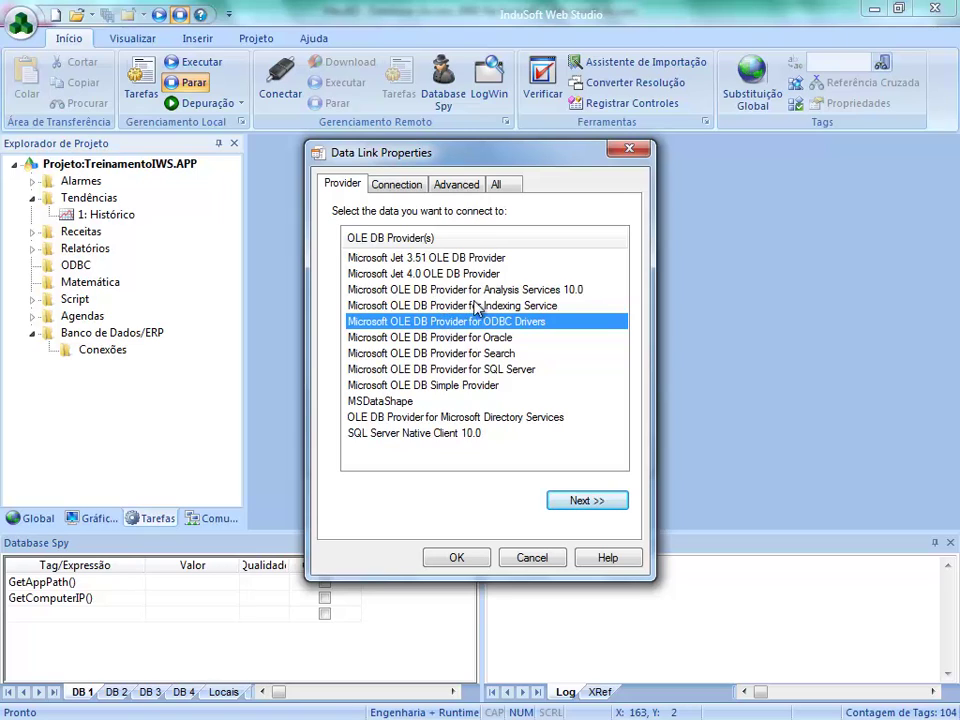
pyautogui.click(532, 557)
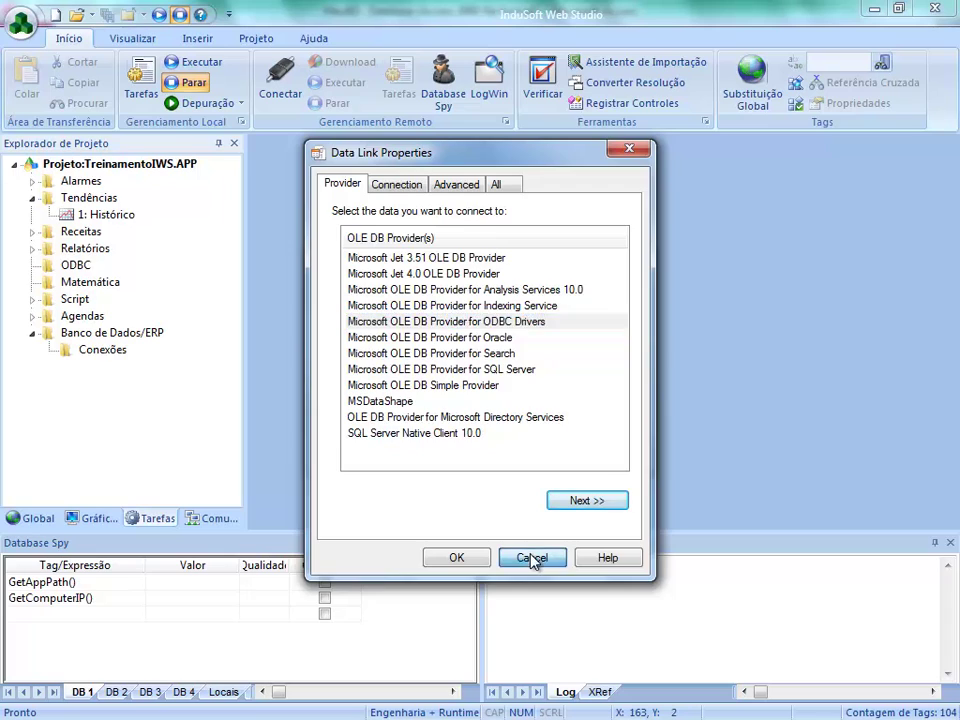
# - Start entering a name for the new database connection
pyautogui.click(443, 290)
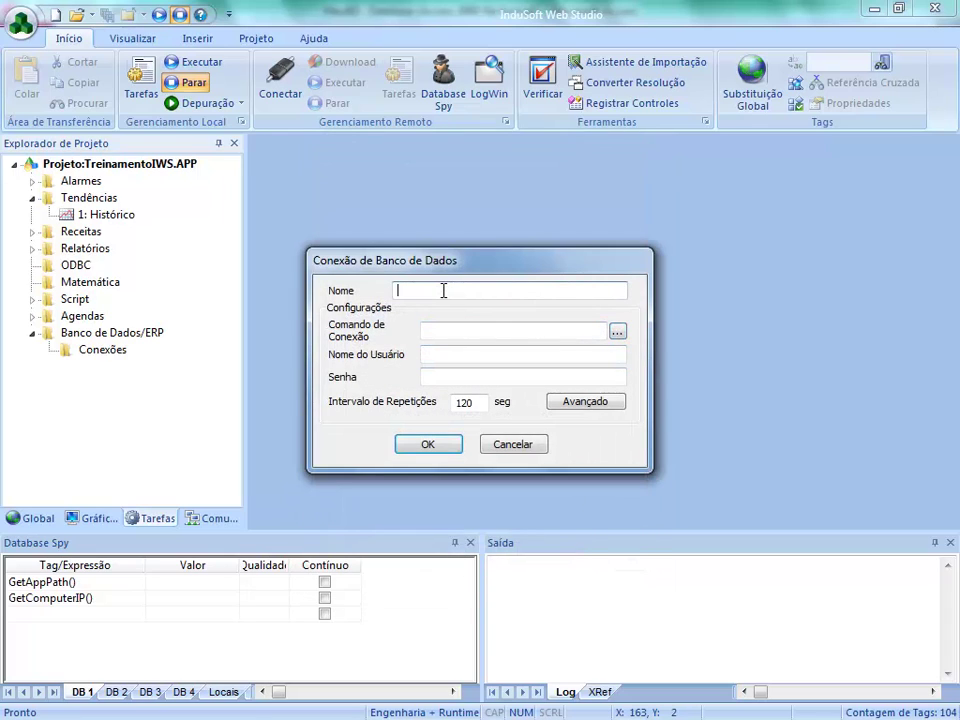